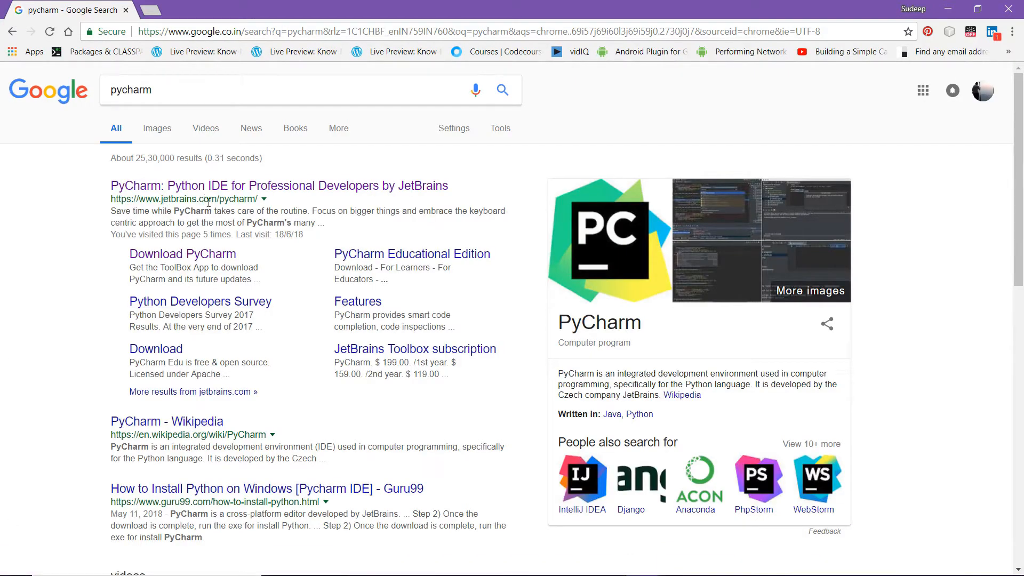
Open JetBrains' PyCharm site from the search results and go to its download page for Windows
left_click(178, 184)
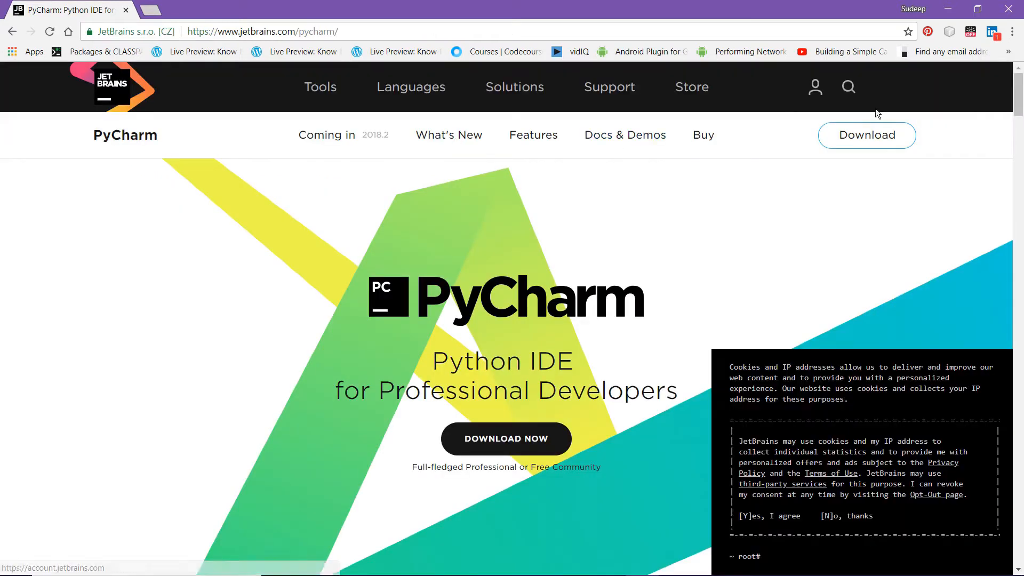
left_click(868, 133)
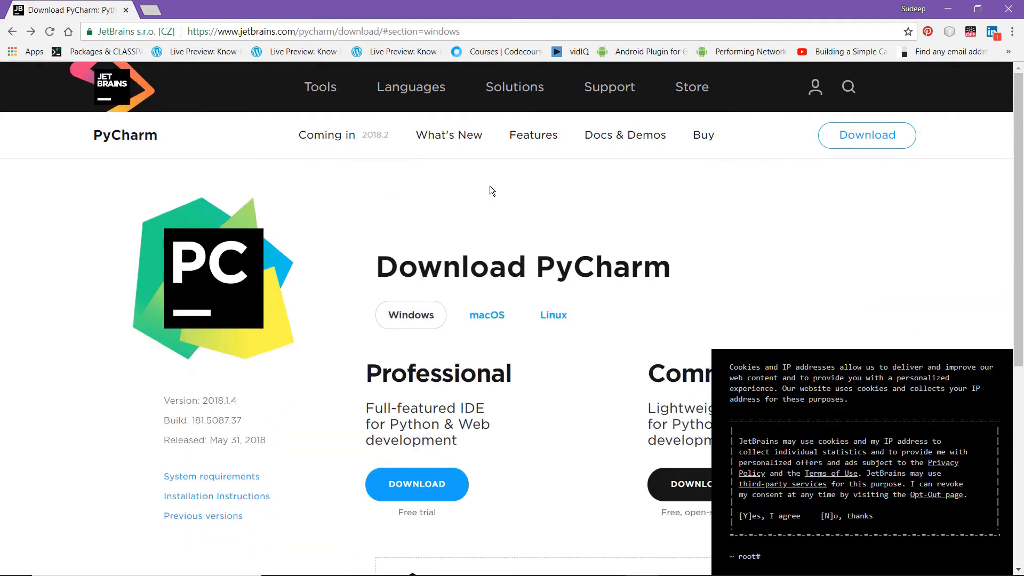
scroll(530, 308, "down", 3)
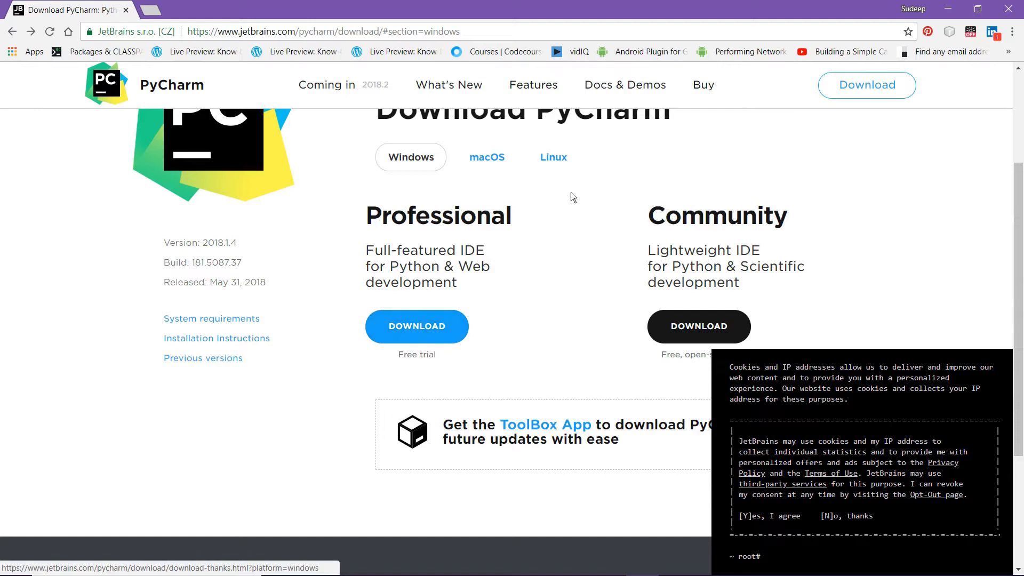
left_click(688, 340)
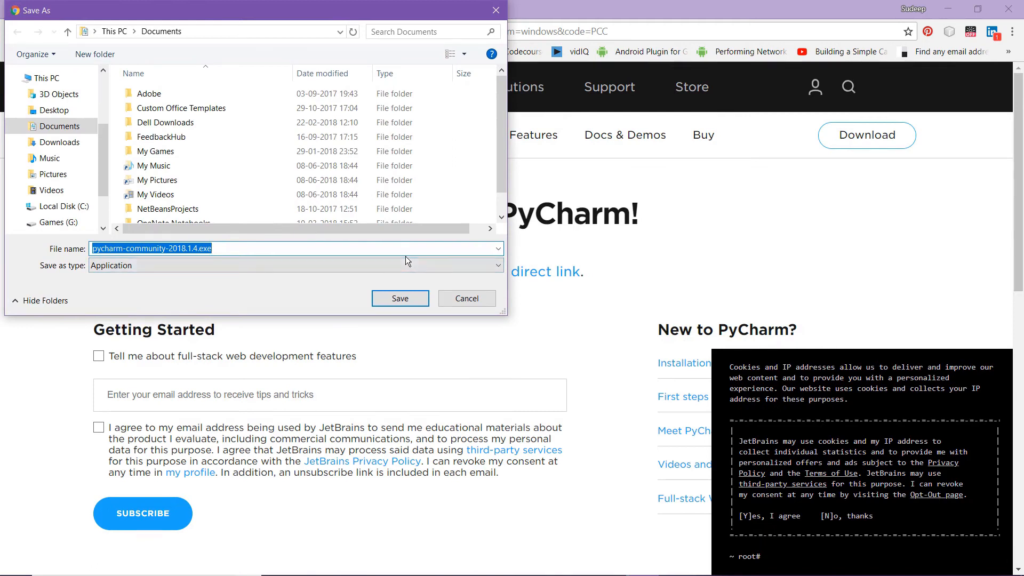
left_click_drag(276, 9, 446, 157)
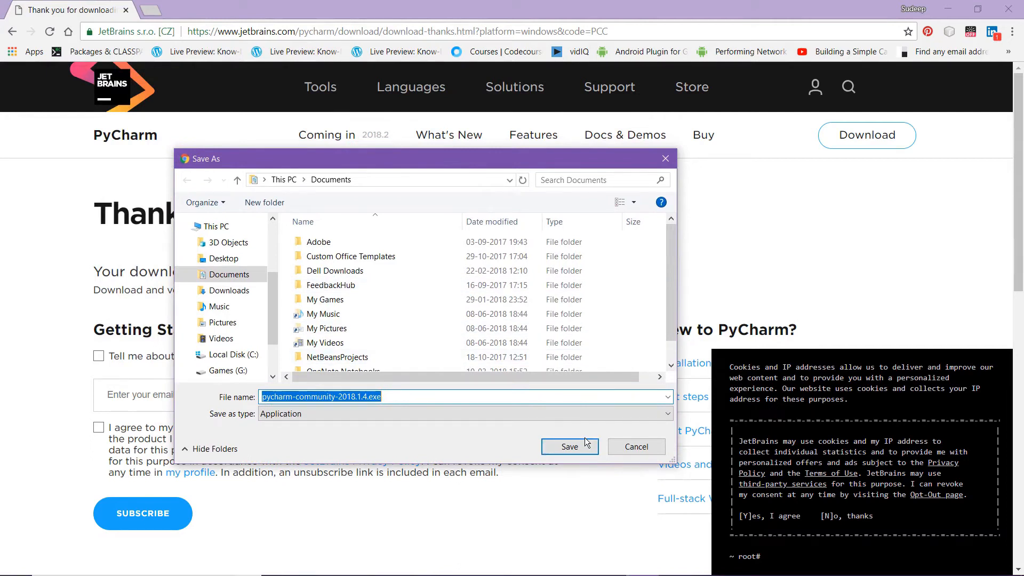
left_click(677, 161)
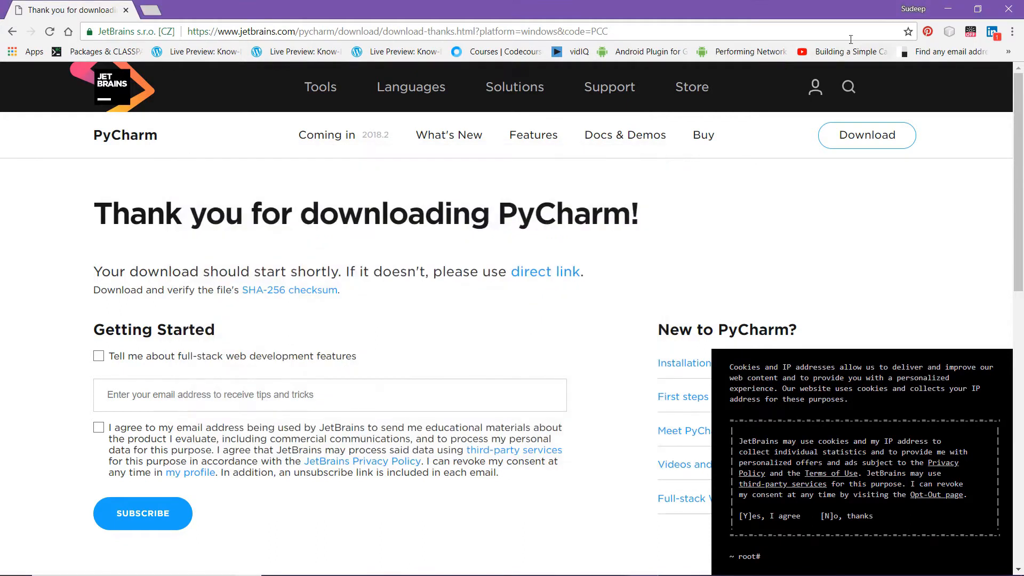
Switch to the Setups folder in File Explorer and run the pycharm-community-2018.1.4.exe installer
left_click(949, 8)
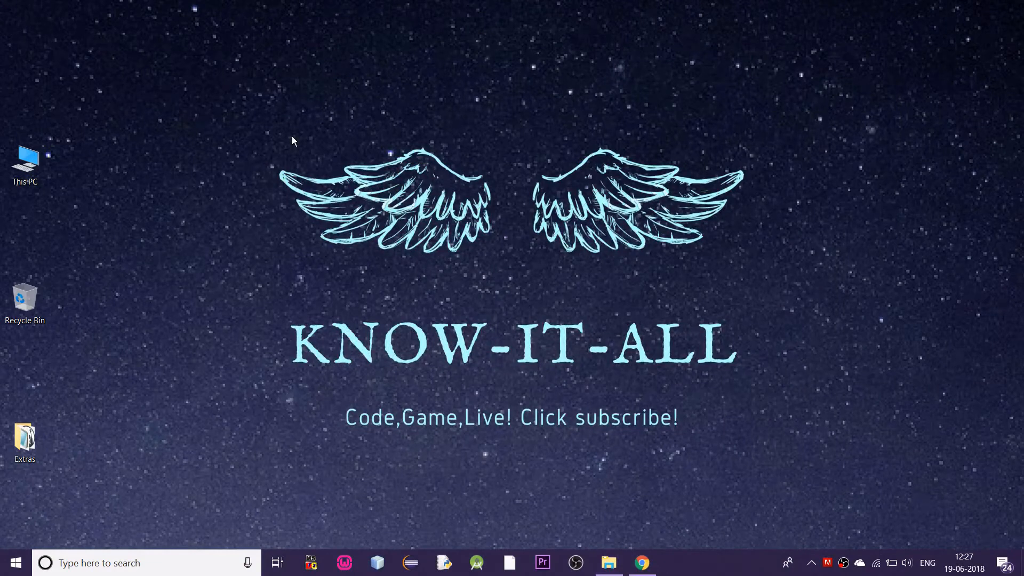
left_click(610, 570)
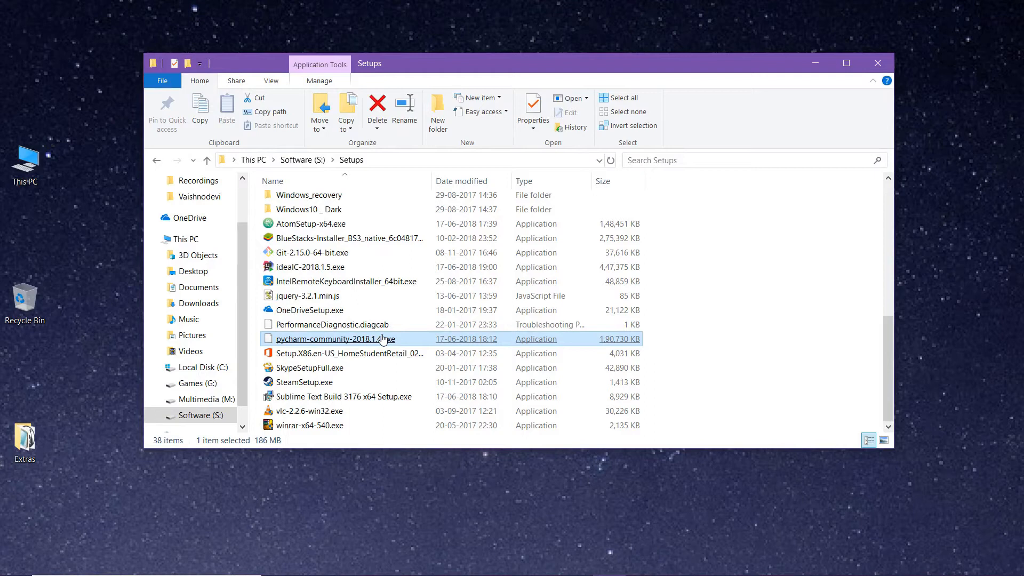
left_click(815, 63)
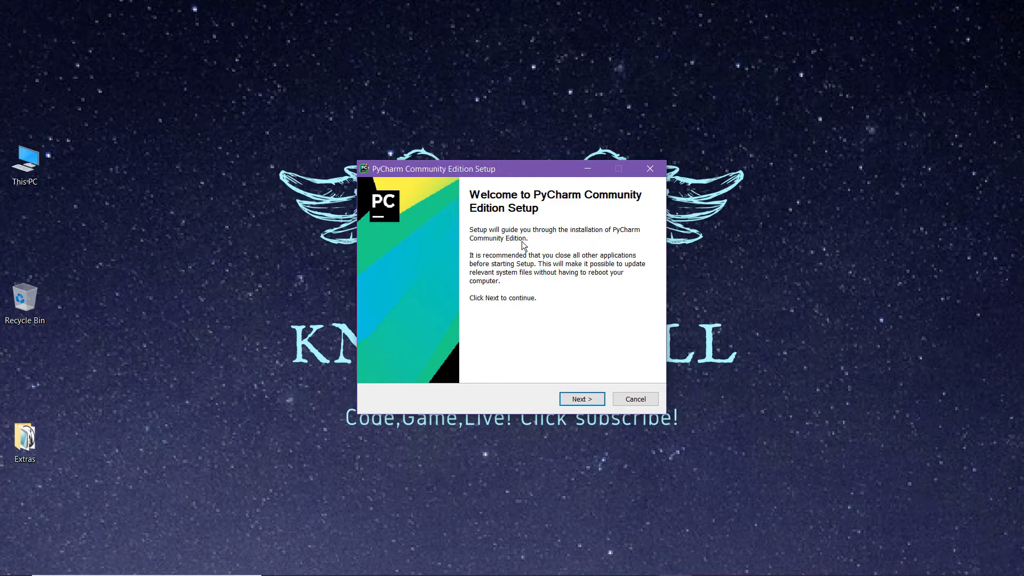
Set the PyCharm installation destination to the Installed folder on the Software (S:) drive and proceed to the installation options
left_click(582, 400)
left_click(603, 322)
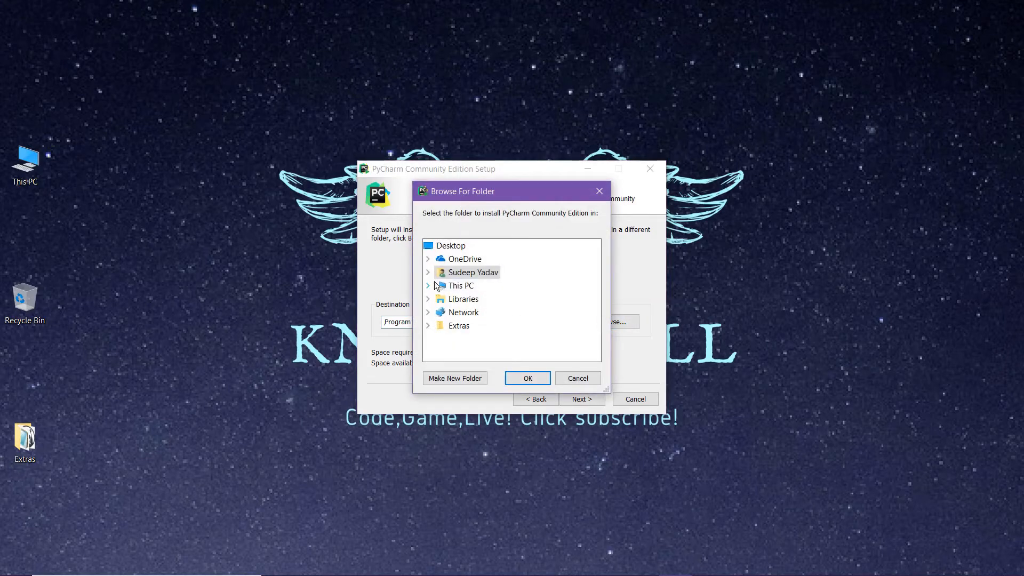
left_click(432, 288)
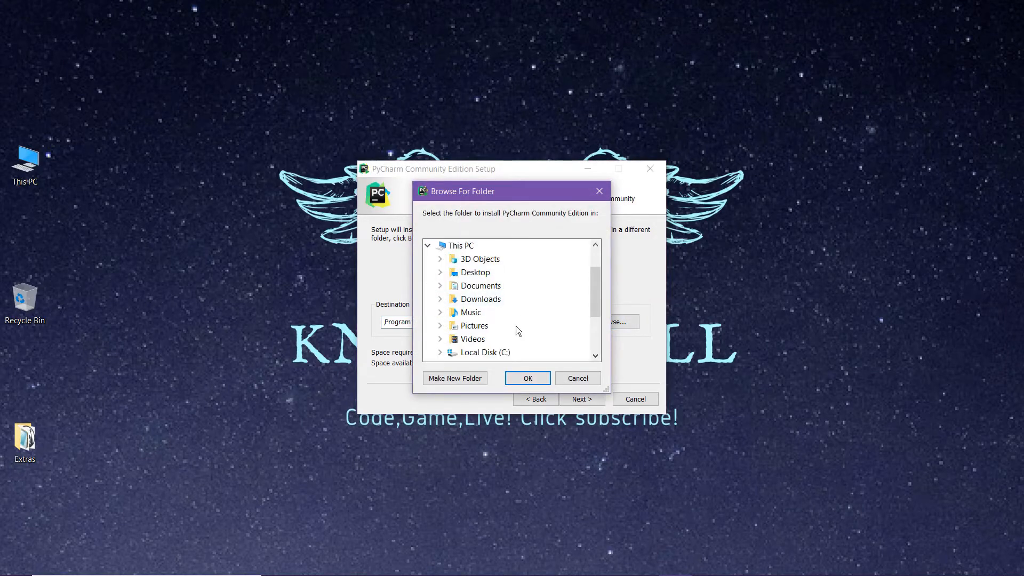
scroll(516, 325, "down", 1)
double_click(467, 340)
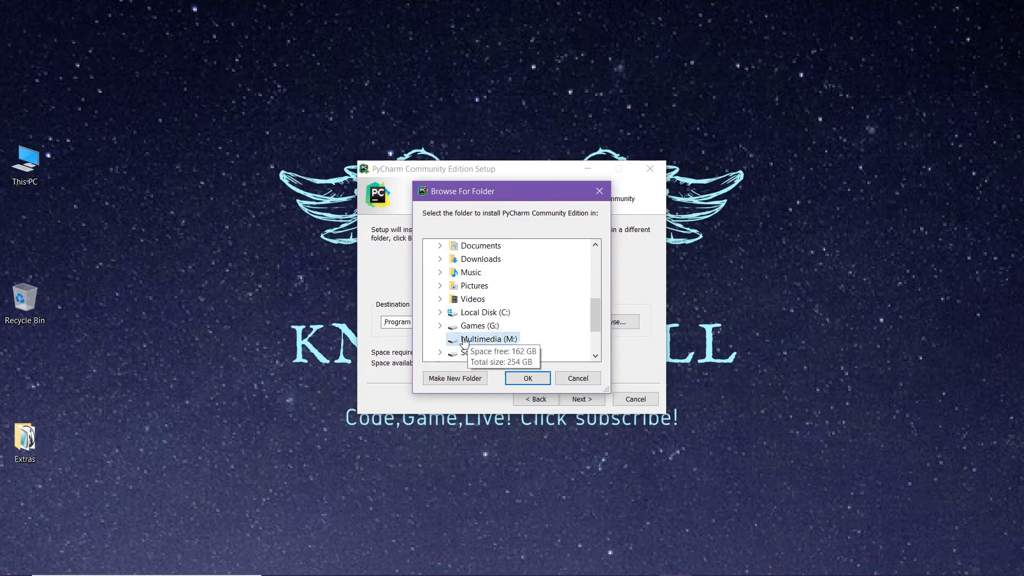
left_click(440, 246)
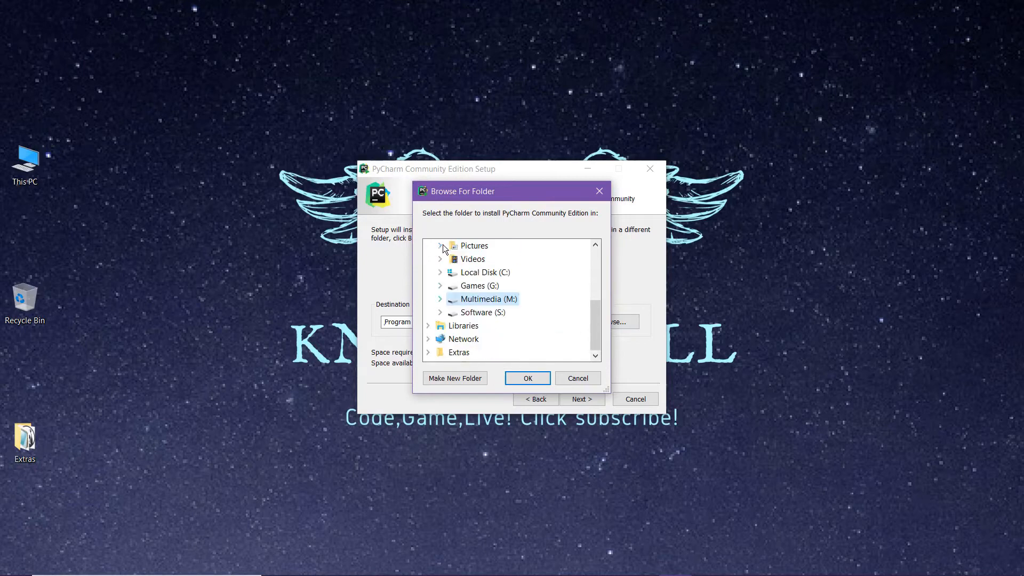
left_click(440, 312)
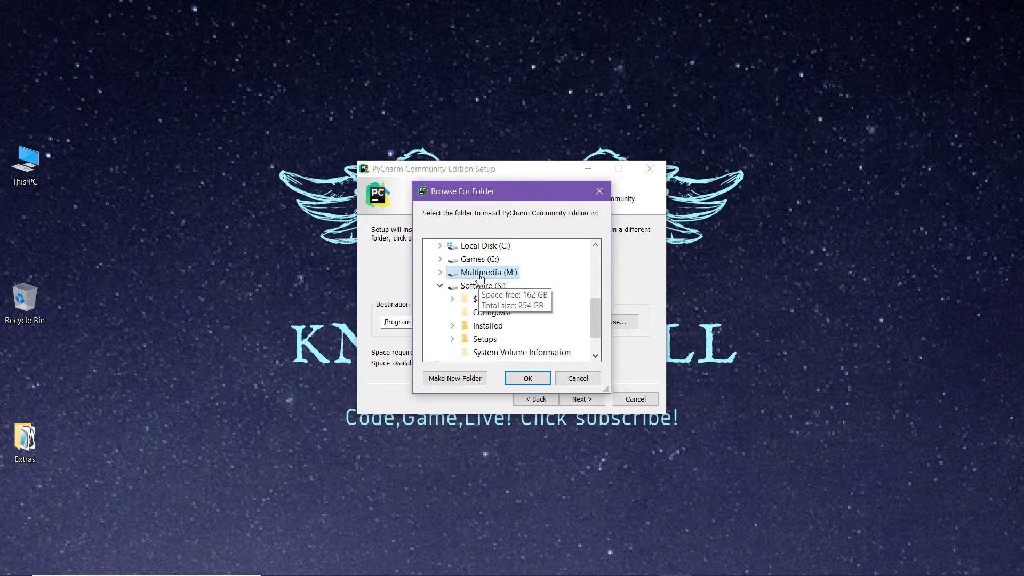
scroll(480, 279, "down", 1)
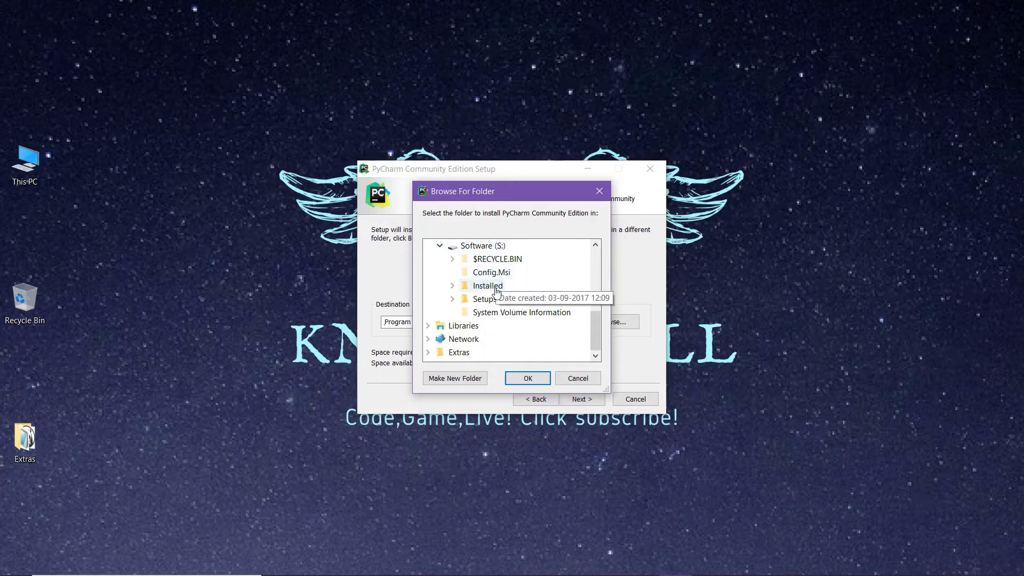
left_click(487, 286)
left_click(528, 378)
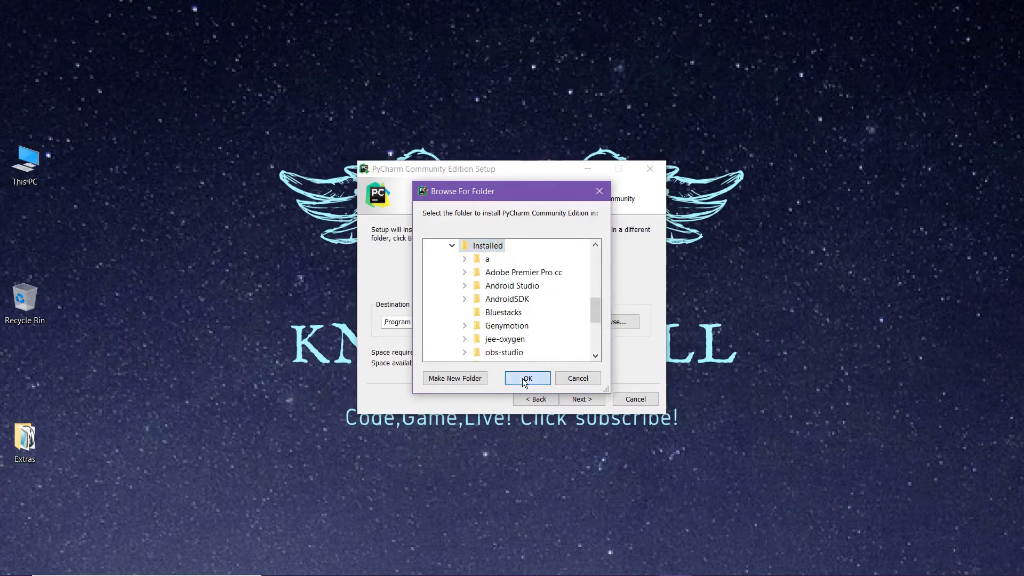
left_click(578, 401)
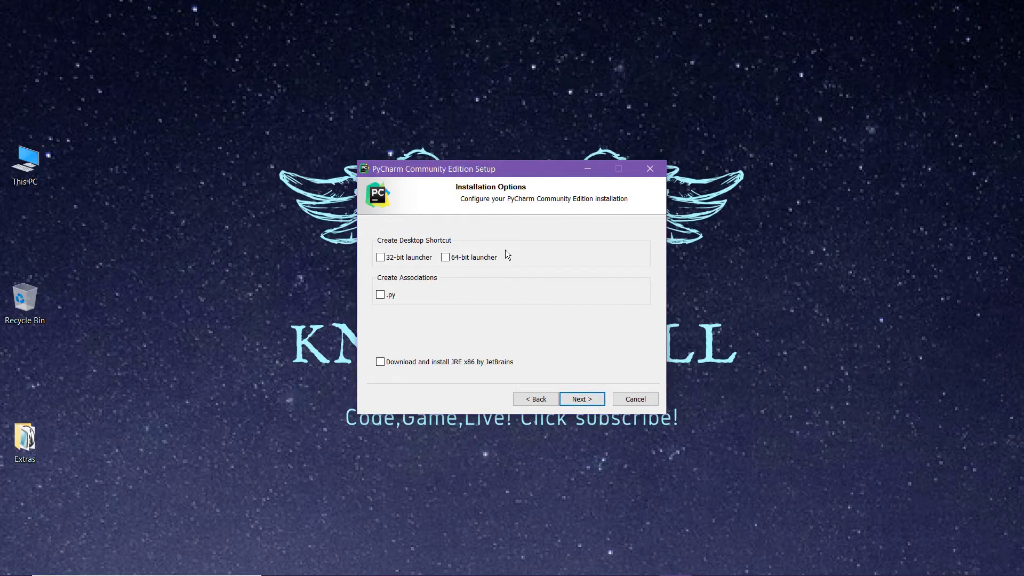
Enable the 64-bit launcher desktop shortcut and the .py association, and install with JetBrains as the Start Menu folder
left_click(446, 258)
left_click(381, 295)
left_click(583, 400)
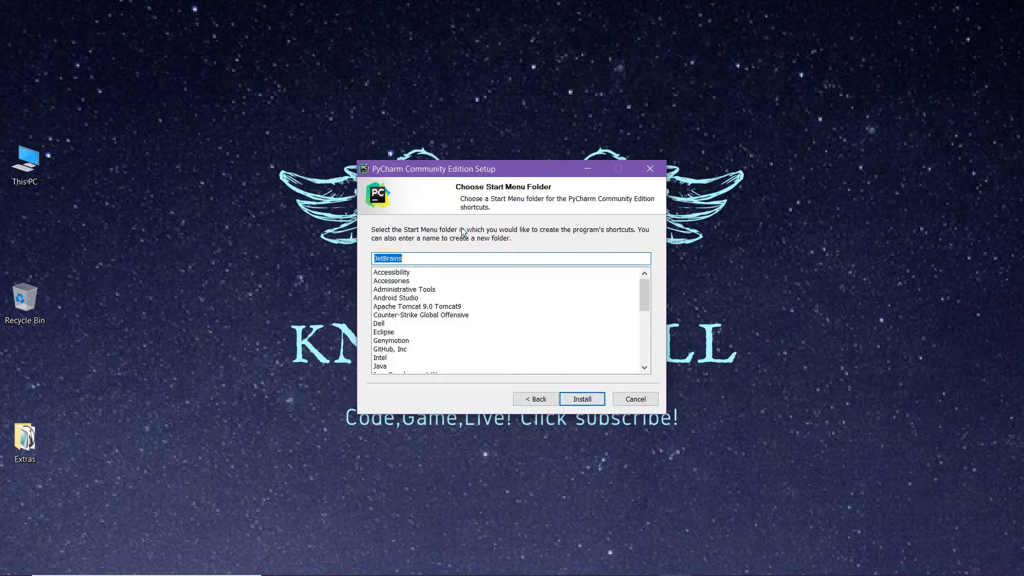
left_click(577, 401)
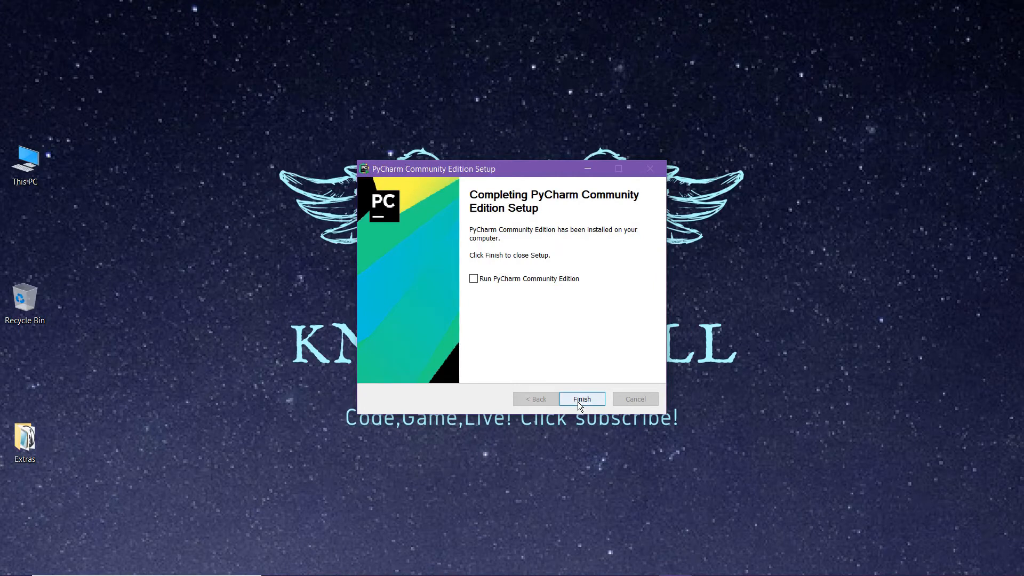
Finish the setup with Run PyCharm Community Edition enabled and start it without importing settings
left_click(478, 280)
left_click(583, 400)
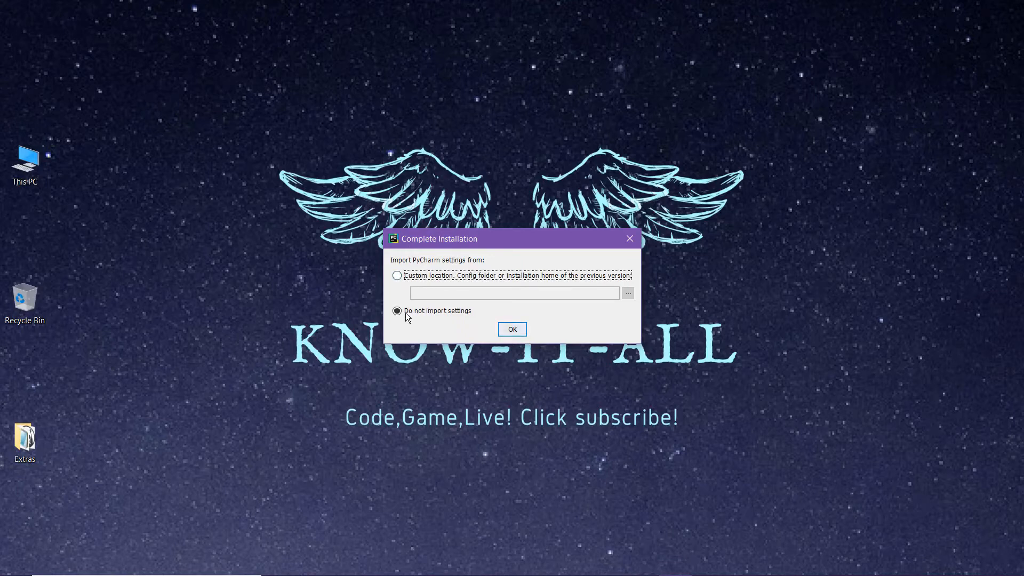
left_click(512, 329)
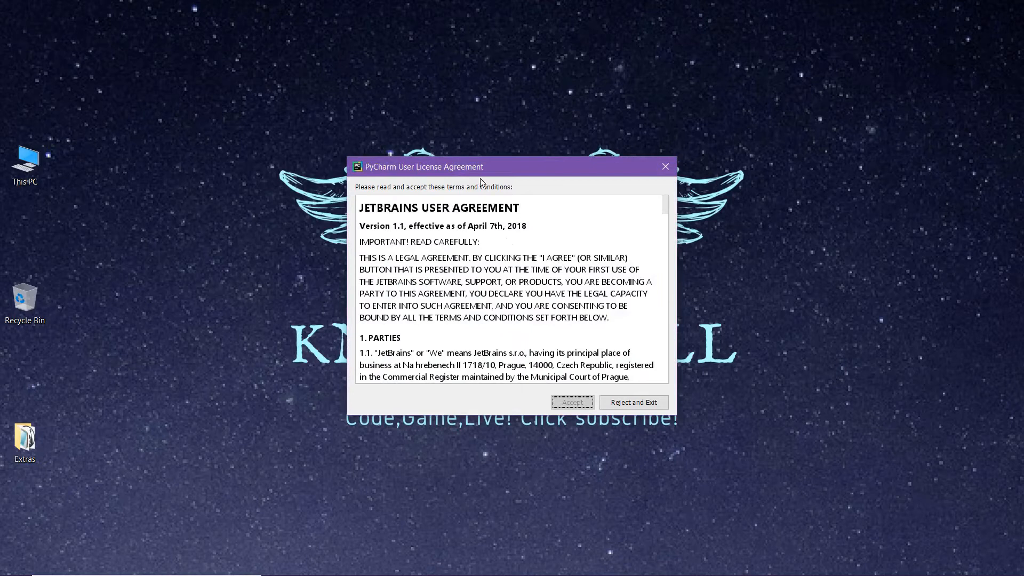
Accept the JetBrains user agreement after reaching its end, and decline to send usage statistics
scroll(436, 315, "down", 15)
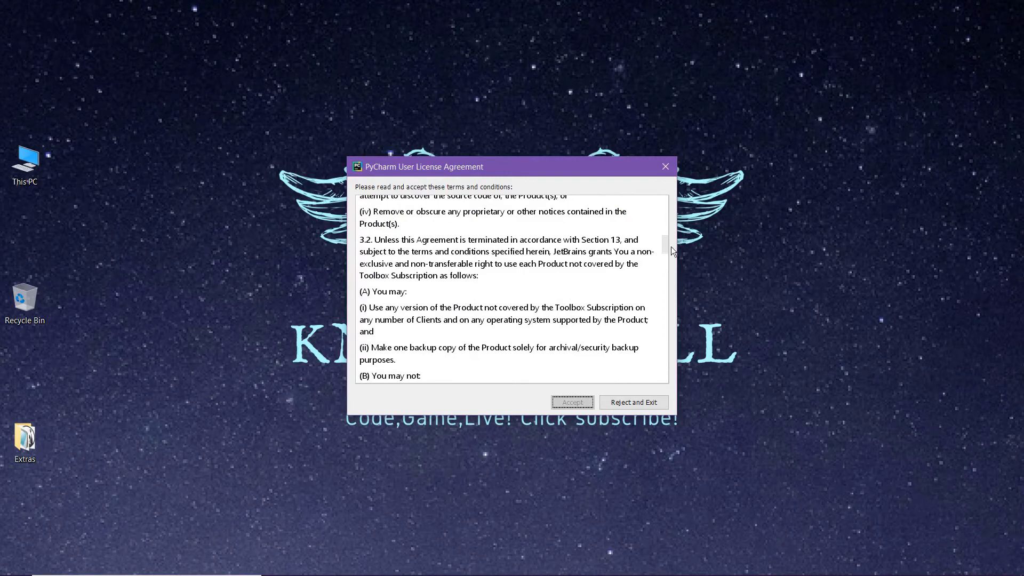
left_click_drag(666, 246, 663, 404)
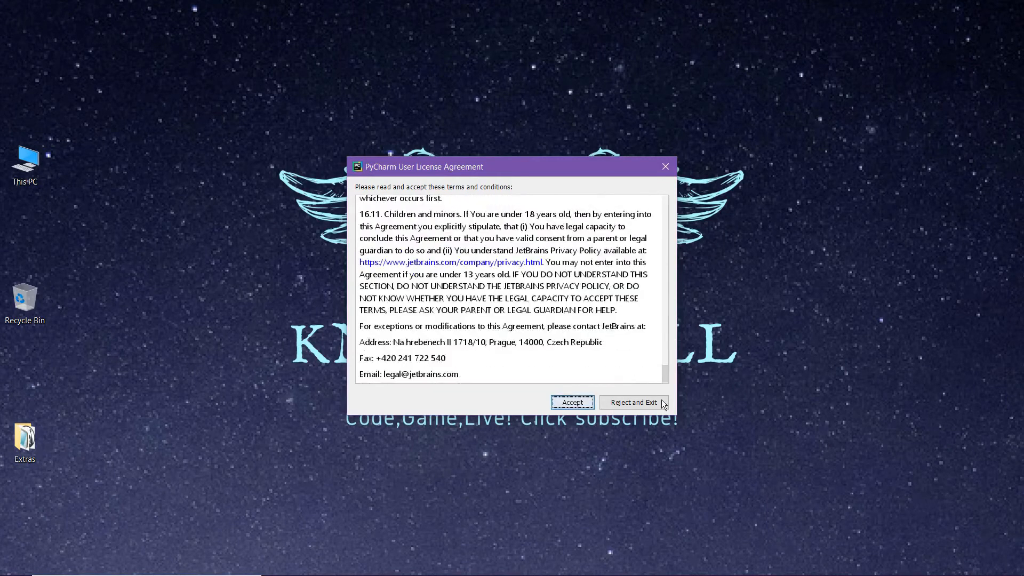
left_click(573, 402)
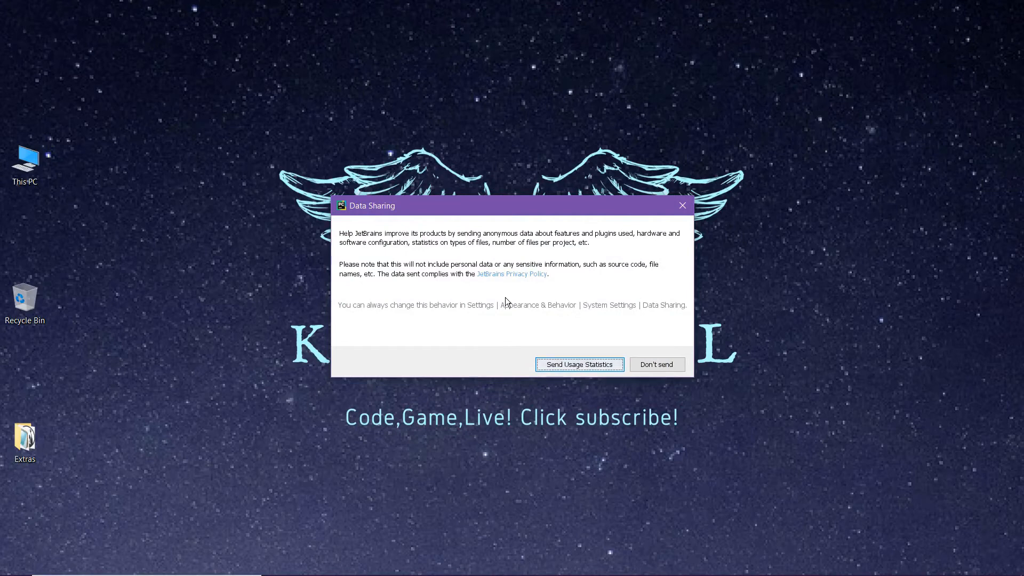
left_click(654, 364)
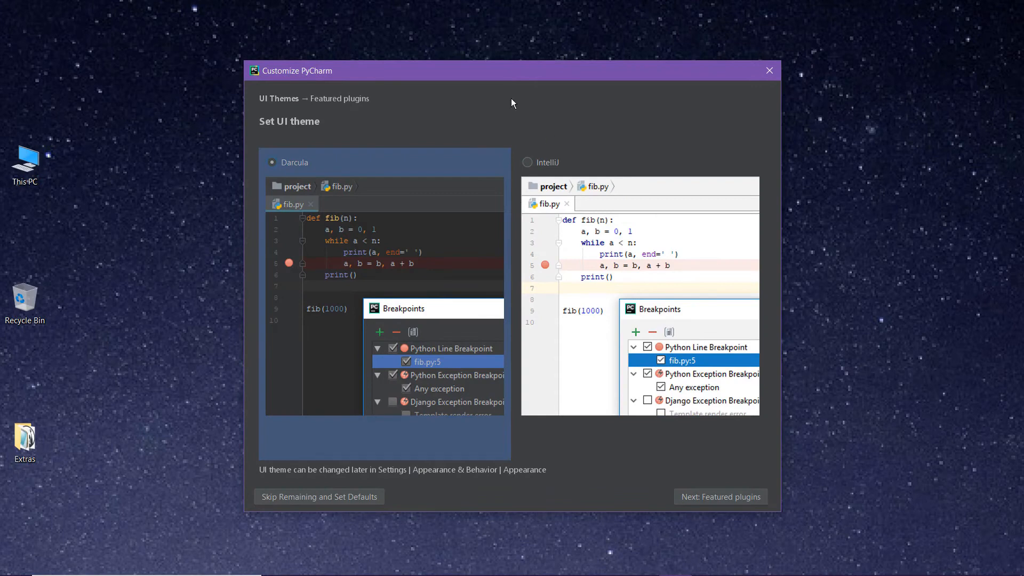
Preview the IntelliJ theme, choose Darcula as the UI theme, and skip the featured plugins with default settings
left_click(529, 163)
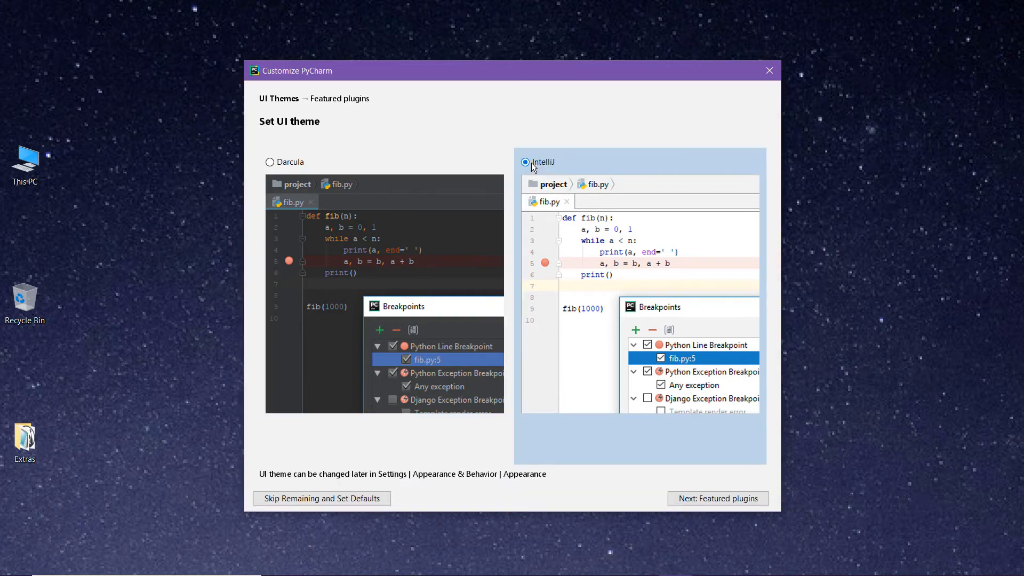
left_click(270, 162)
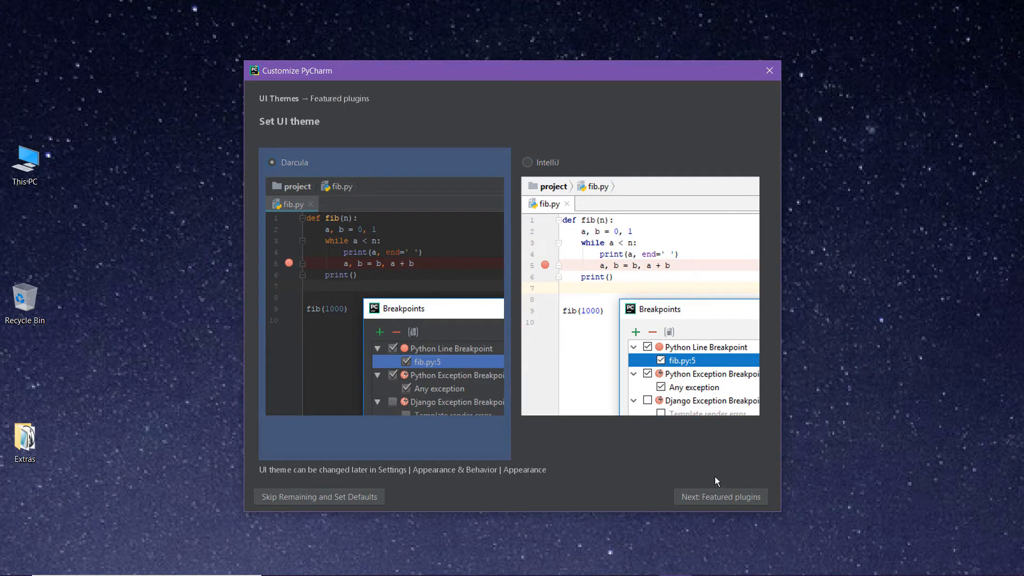
left_click(719, 497)
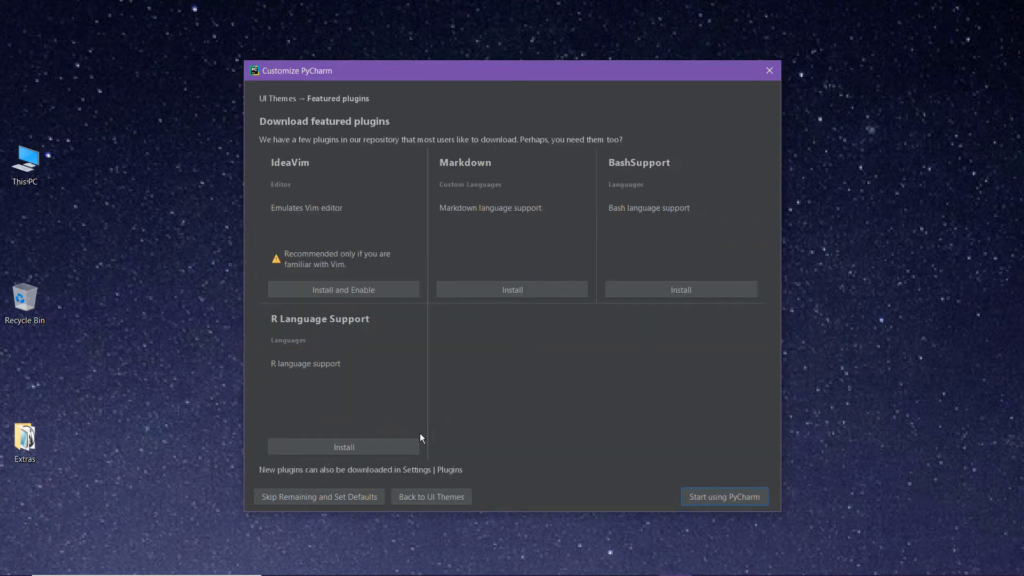
left_click(312, 490)
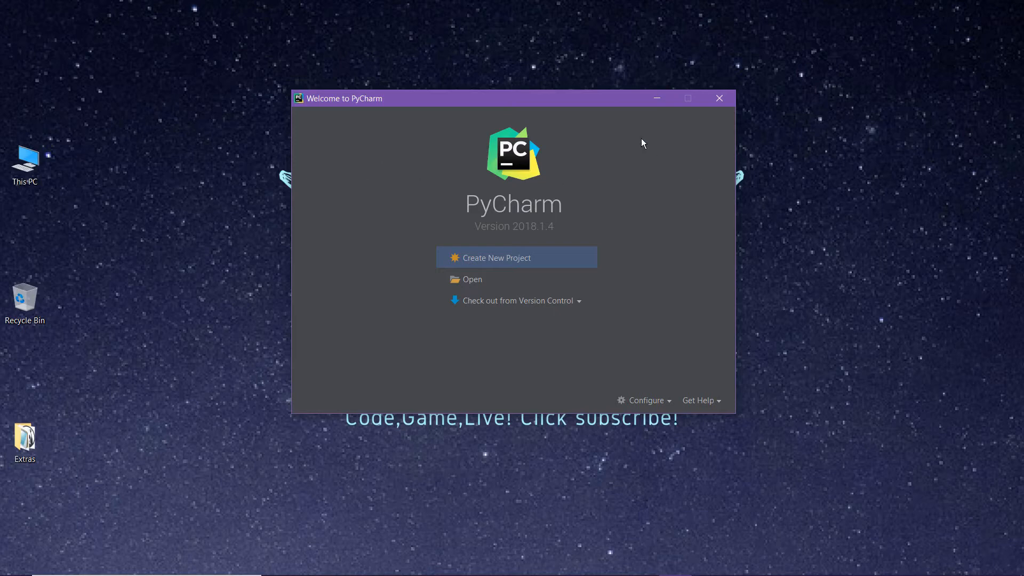
Add a new Virtualenv environment with the Python36-32 base interpreter as the default project interpreter, and save the settings
left_click(638, 402)
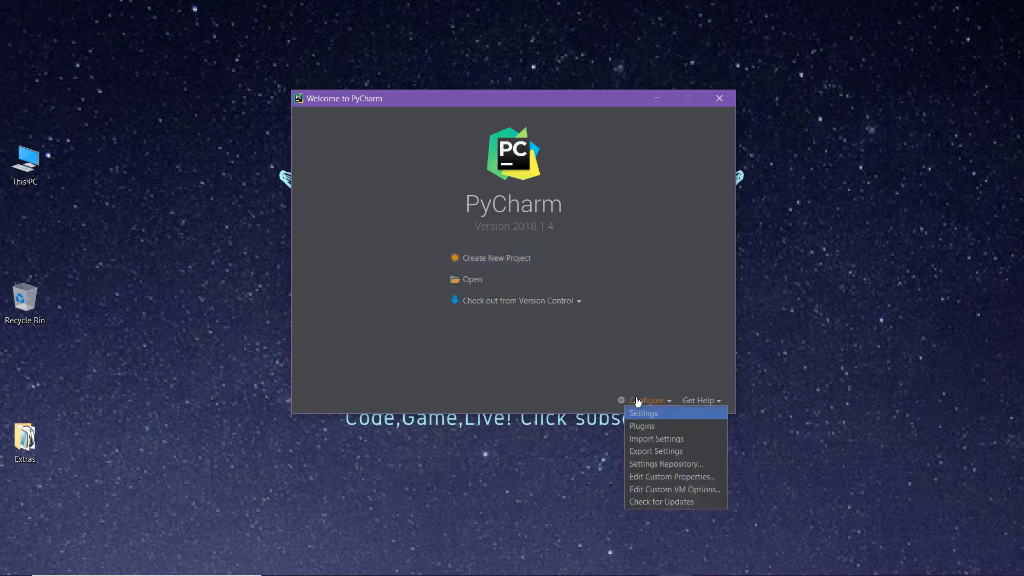
left_click(638, 411)
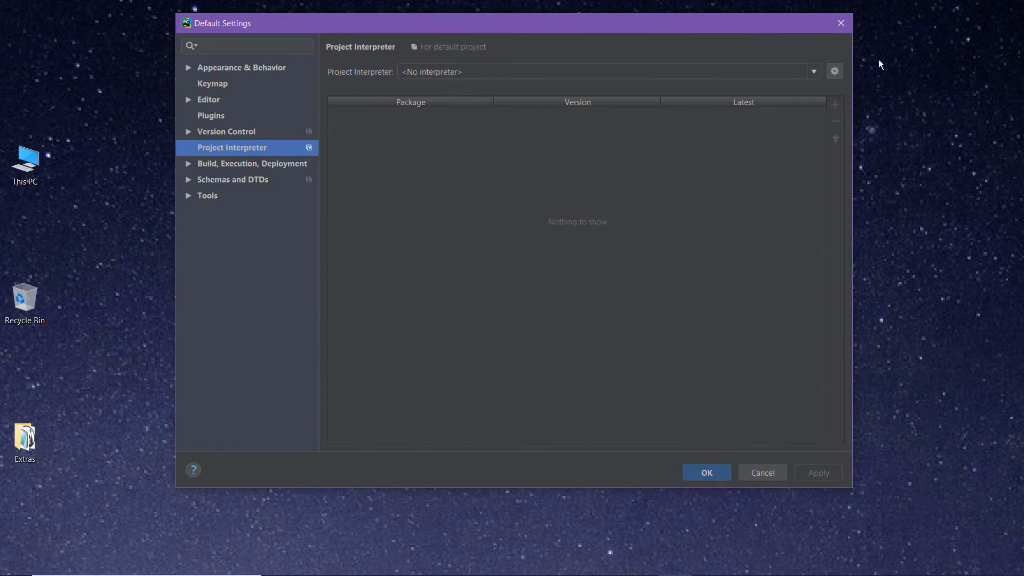
left_click(836, 72)
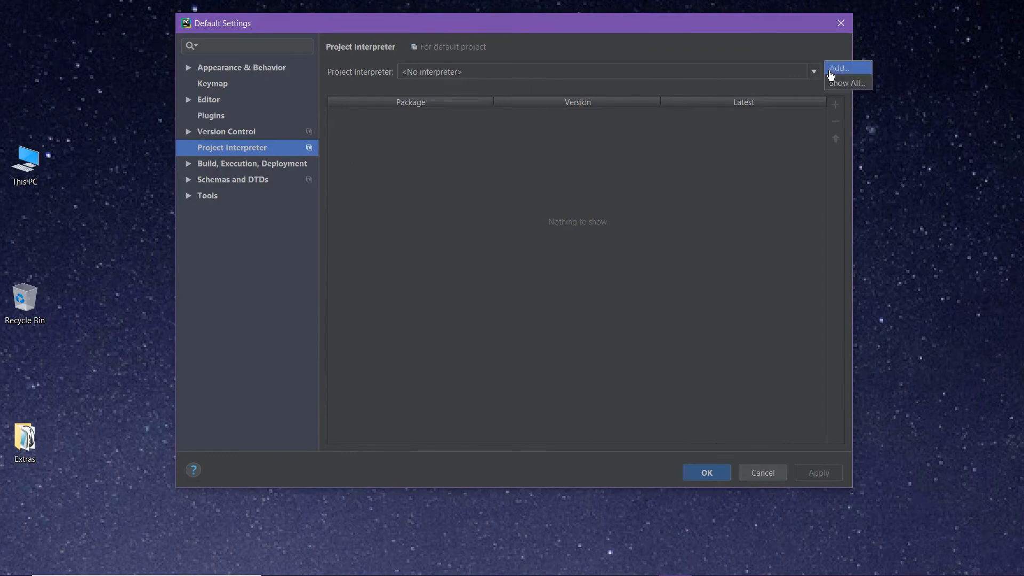
left_click(831, 73)
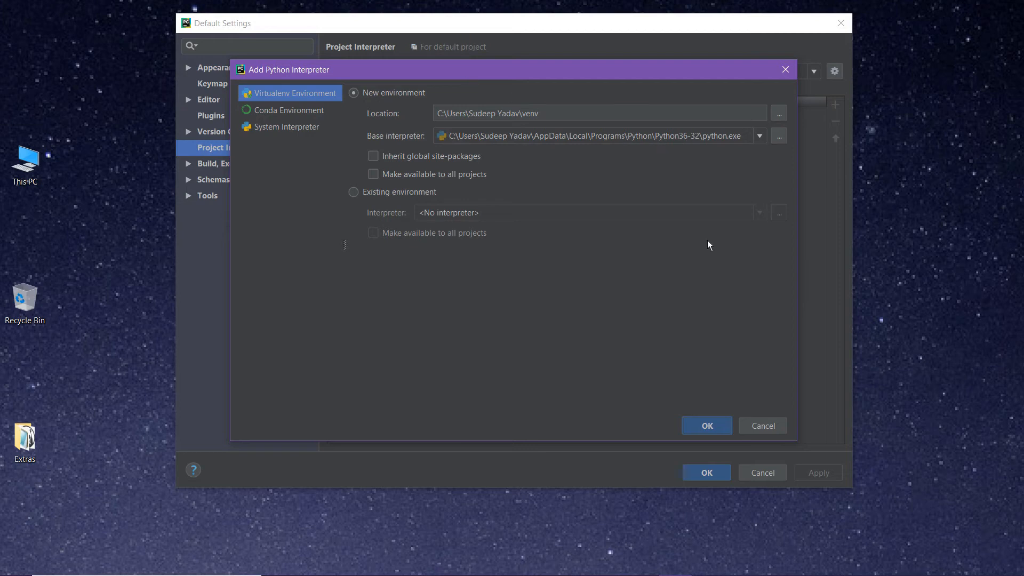
left_click(705, 427)
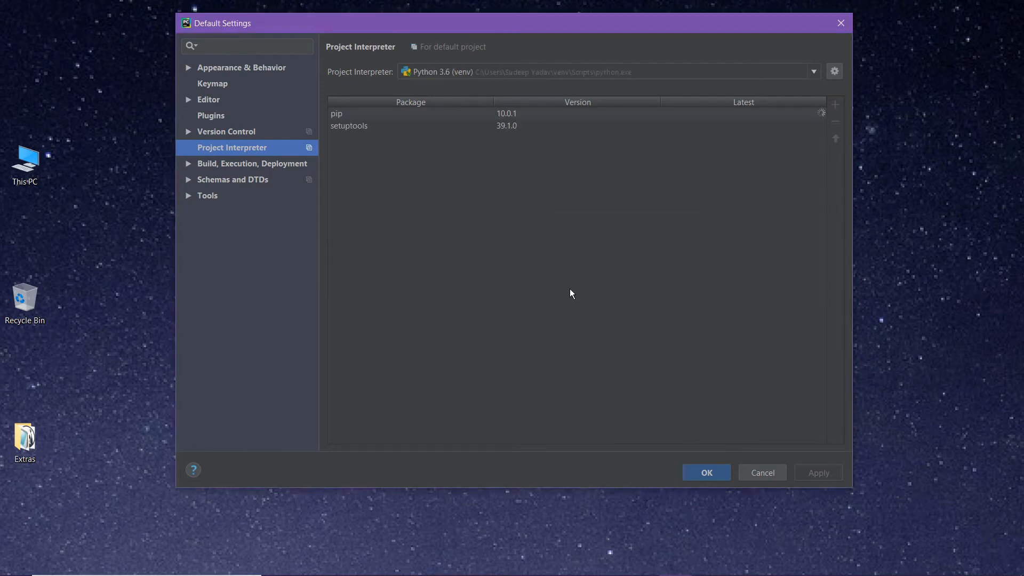
left_click(719, 474)
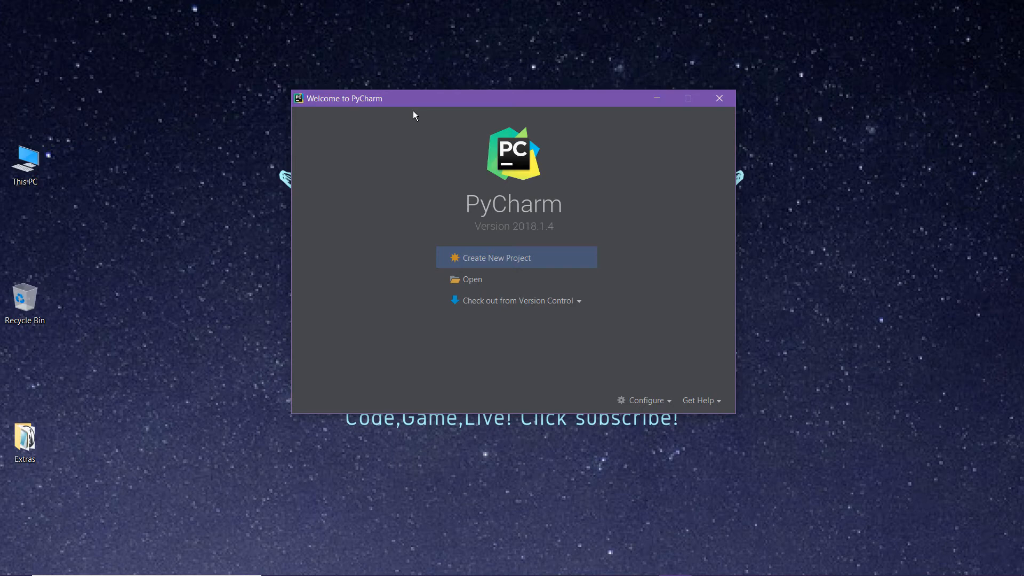
Start a new project and set its location to the M:\Work folder
left_click(480, 259)
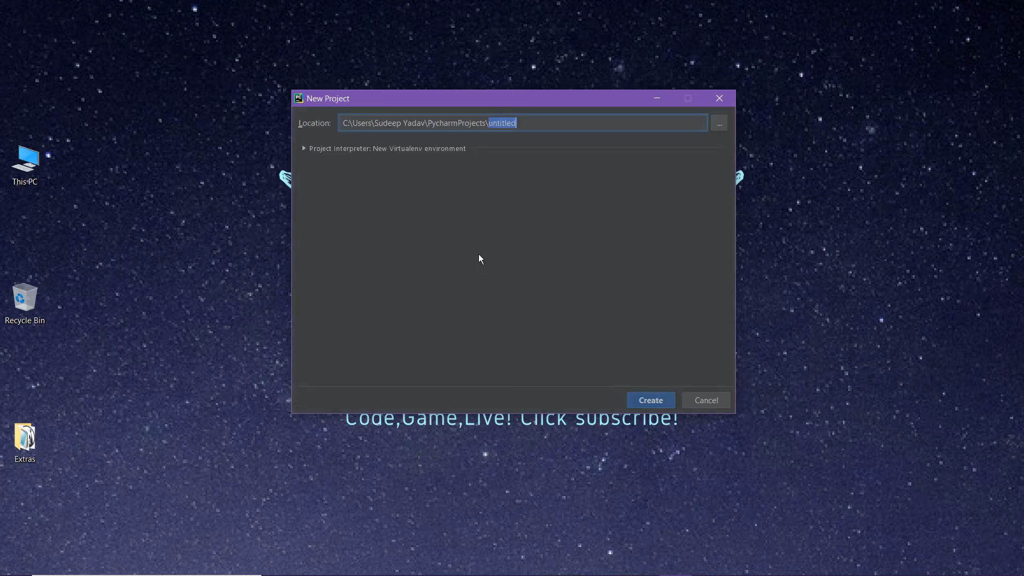
left_click(721, 124)
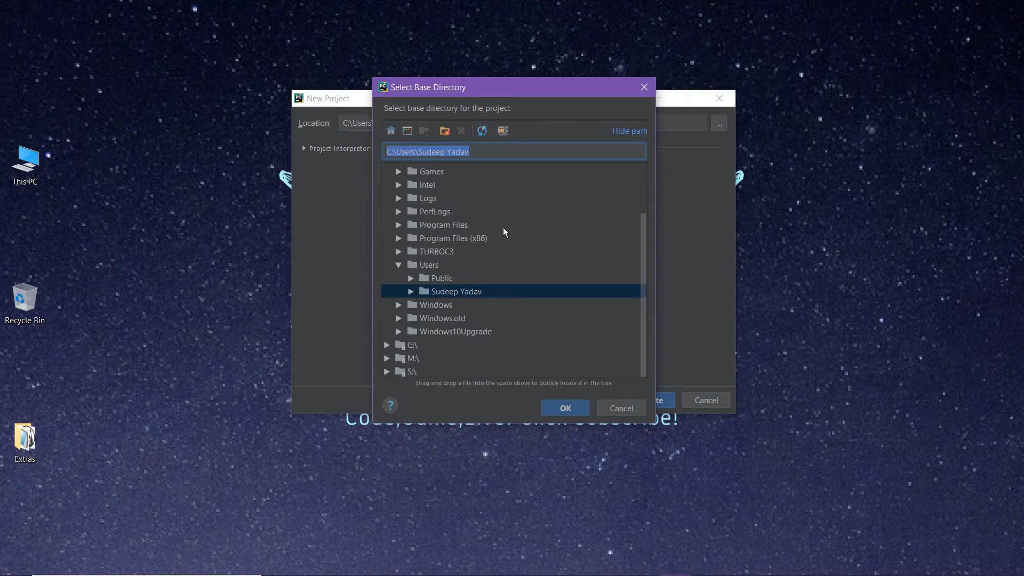
left_click(387, 358)
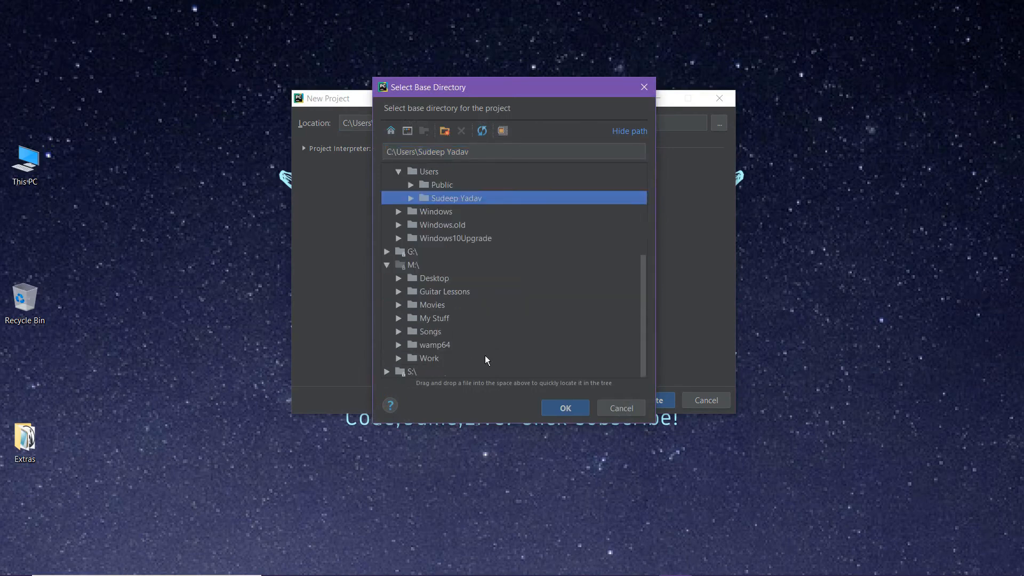
left_click(414, 359)
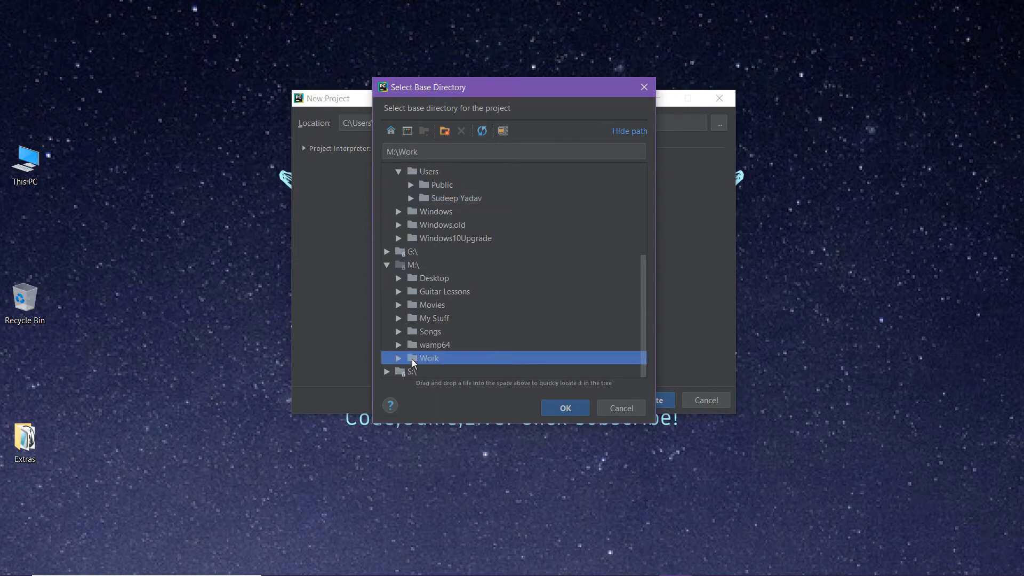
left_click(569, 407)
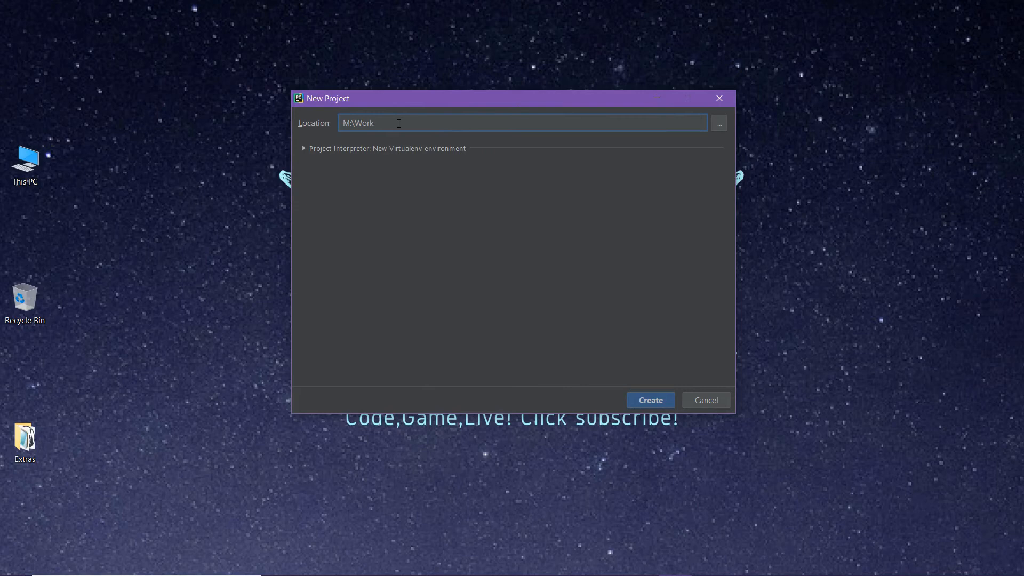
Change the project location to the existing Python folder inside M:\Work
type("\\")
type("Pyth")
left_click(719, 123)
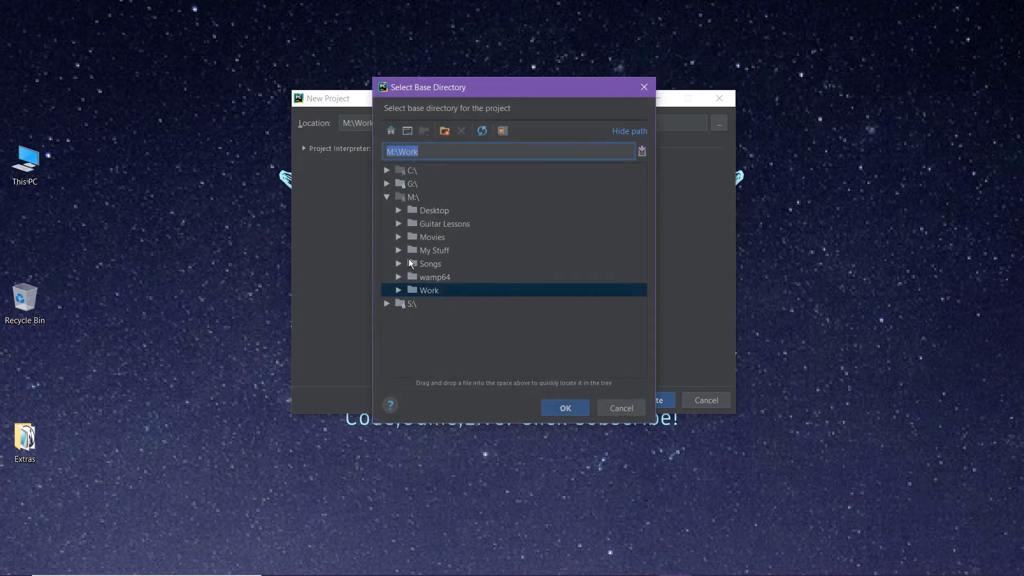
left_click(399, 292)
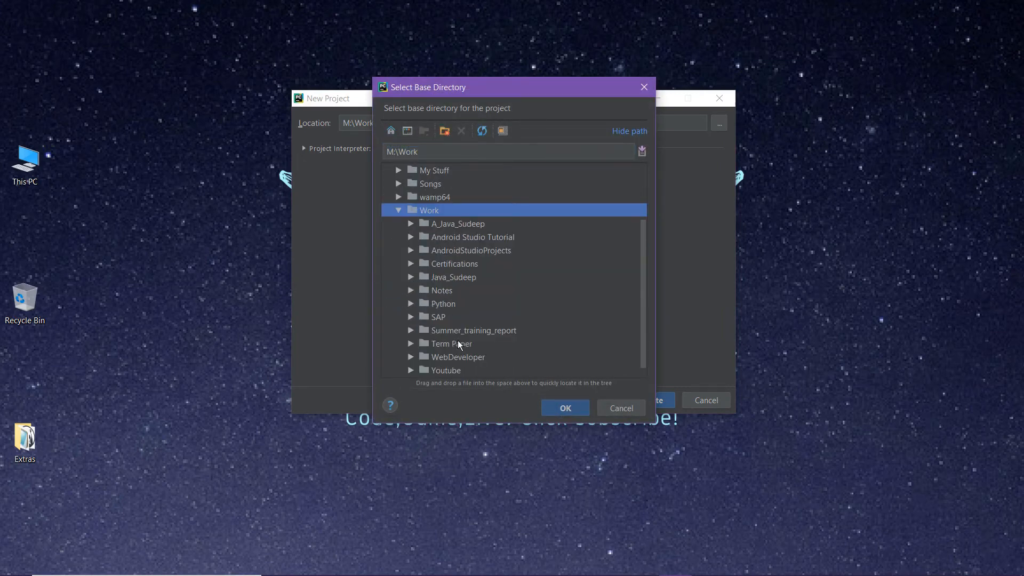
left_click(410, 304)
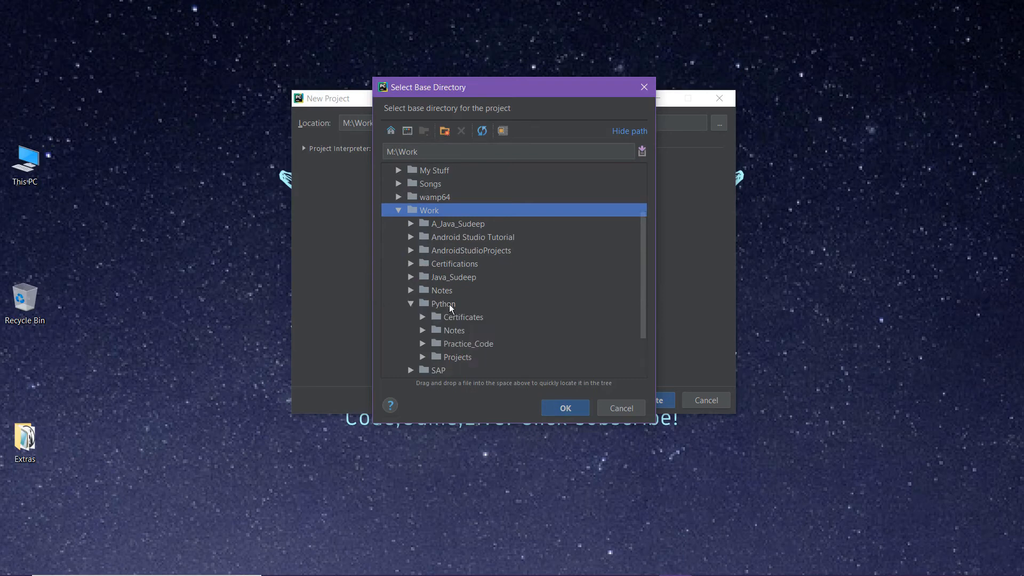
left_click(463, 306)
left_click(567, 407)
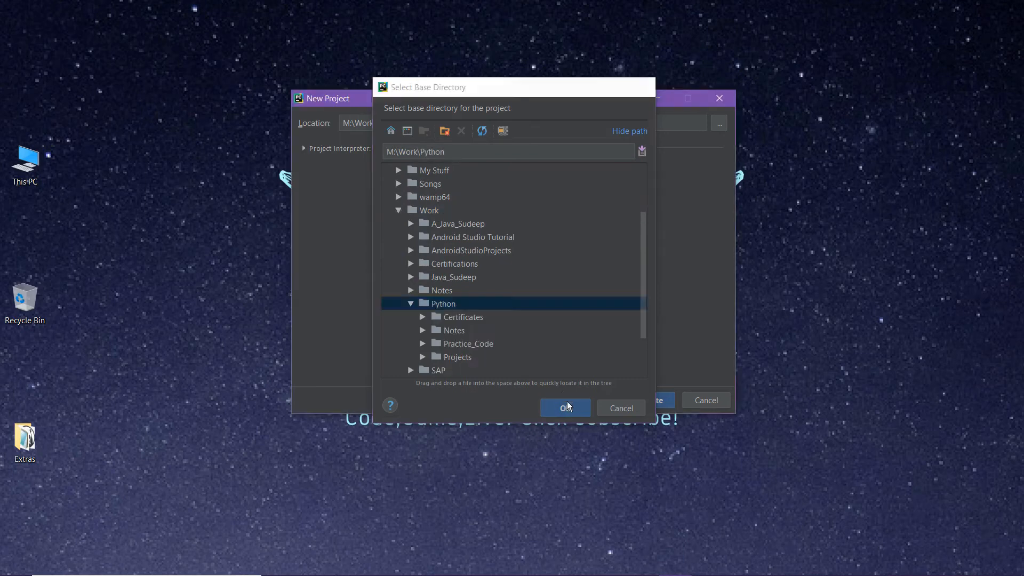
Set the project location to the subfolder M:\Work\Python\Projects
left_click(719, 123)
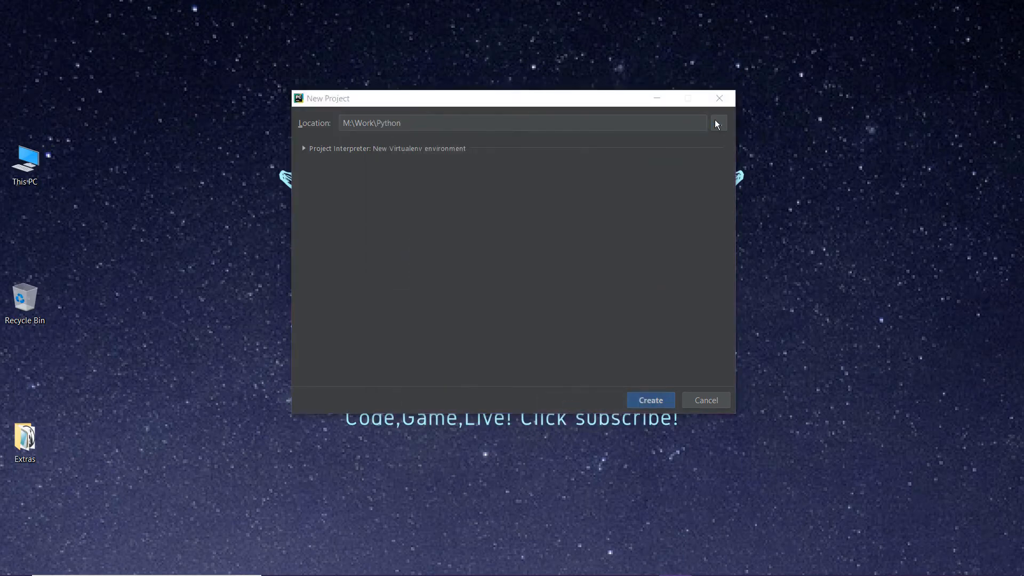
left_click(411, 291)
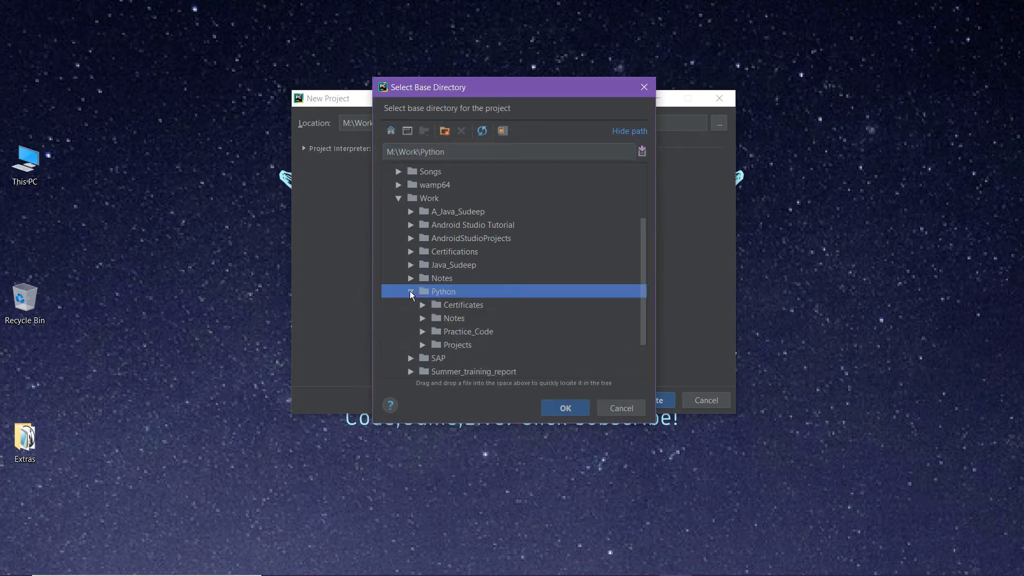
left_click(424, 345)
left_click(438, 345)
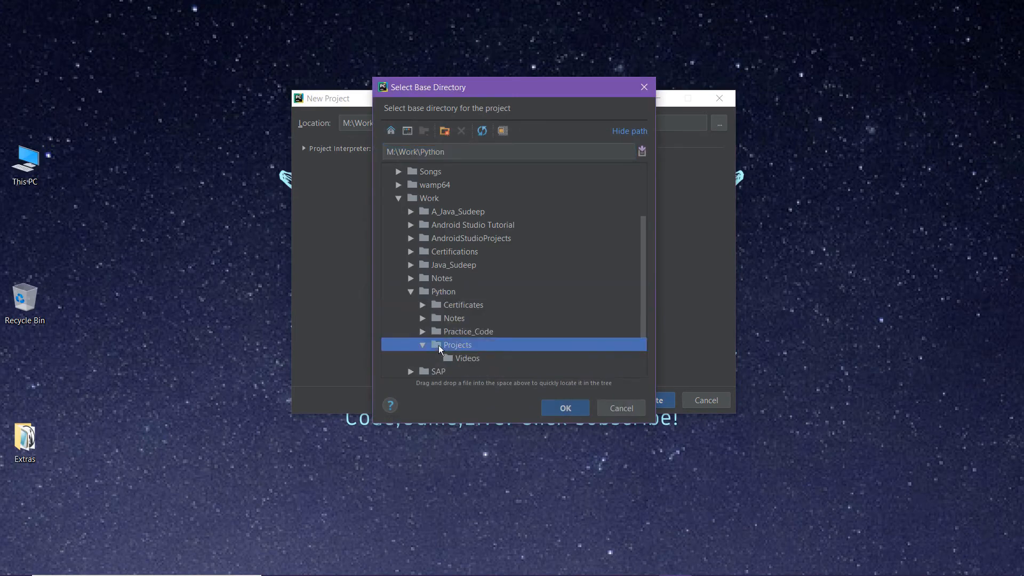
left_click(564, 407)
Create the project from the existing sources in the chosen folder and dismiss the Tip of the Day
left_click(649, 406)
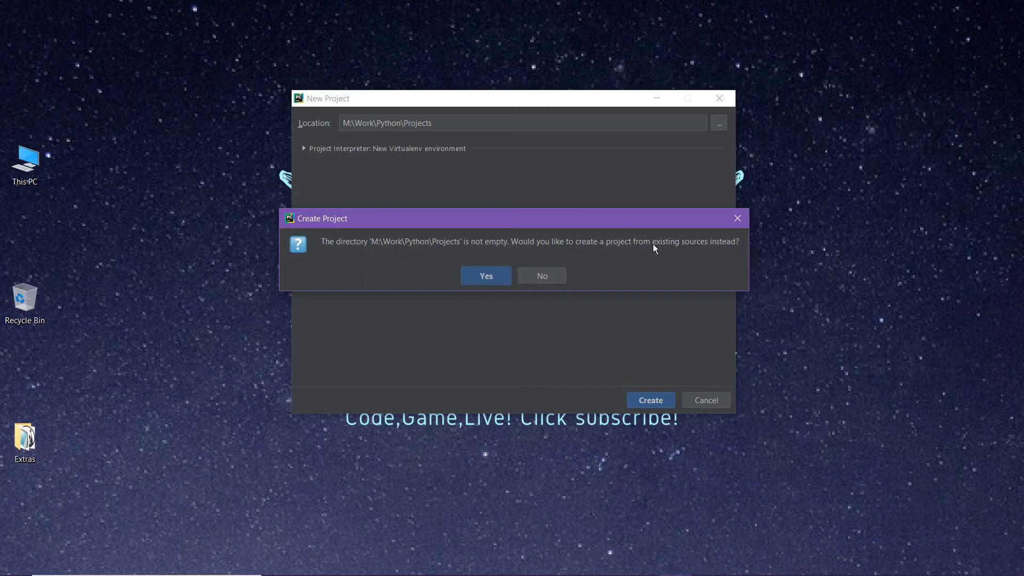
left_click(489, 286)
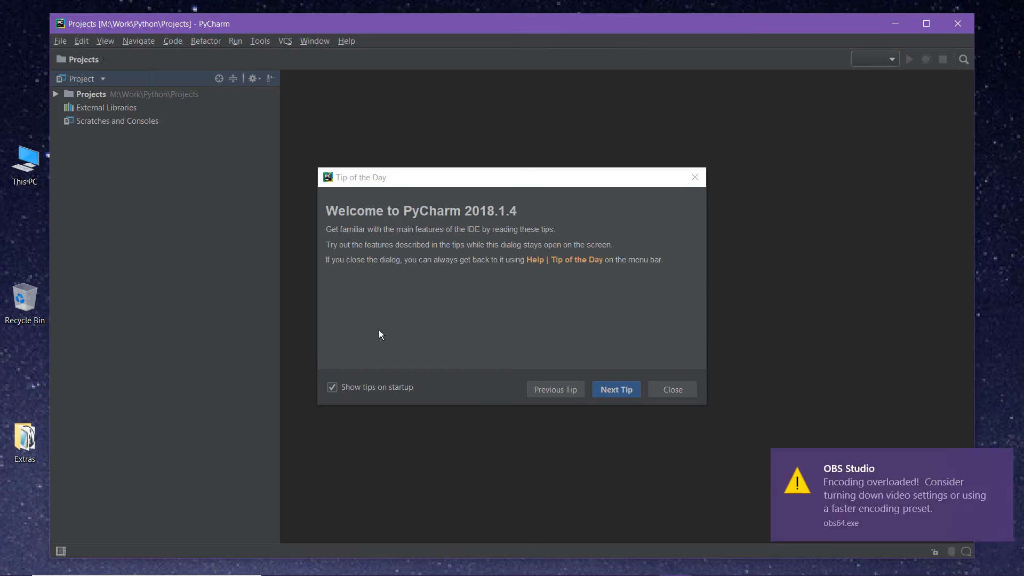
left_click(669, 389)
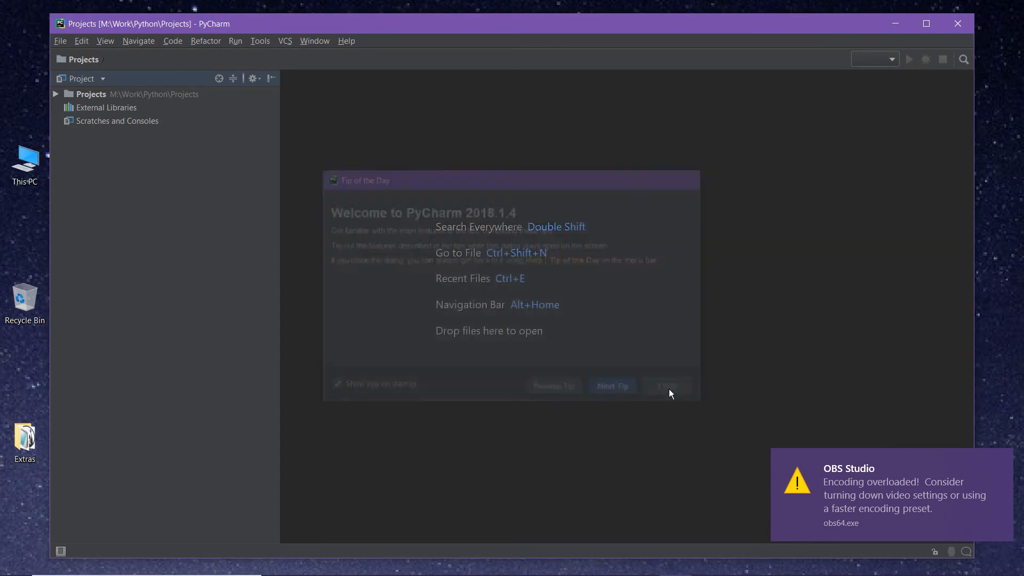
Start another new project and set its location to M:\Work\Python\Projects\NewProject
left_click(62, 42)
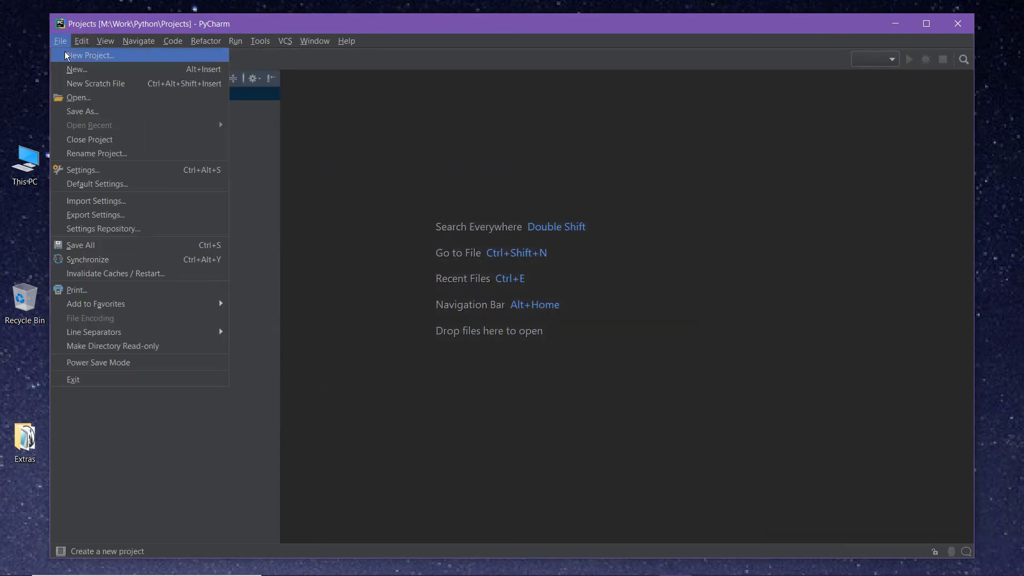
left_click(66, 55)
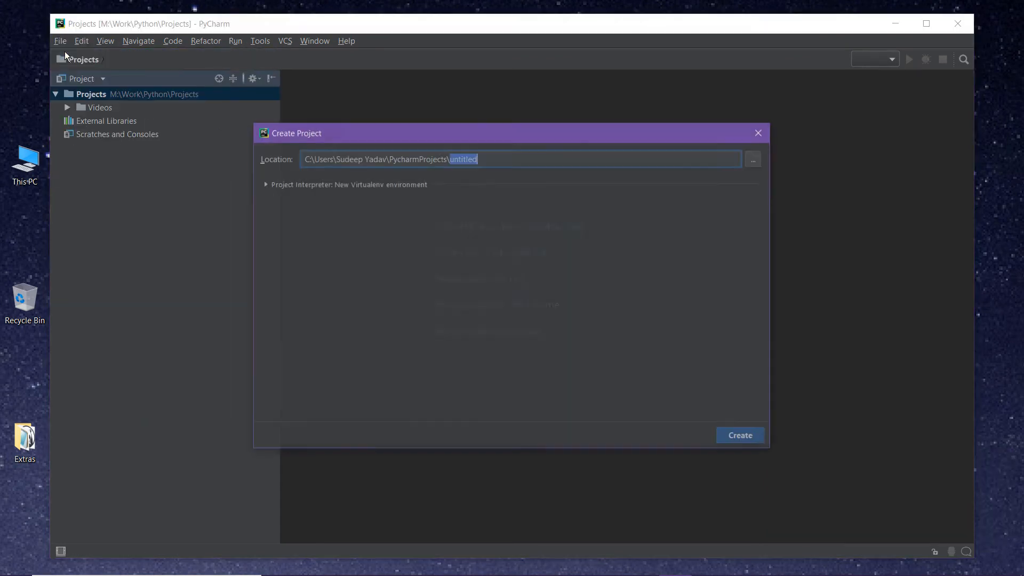
left_click(749, 156)
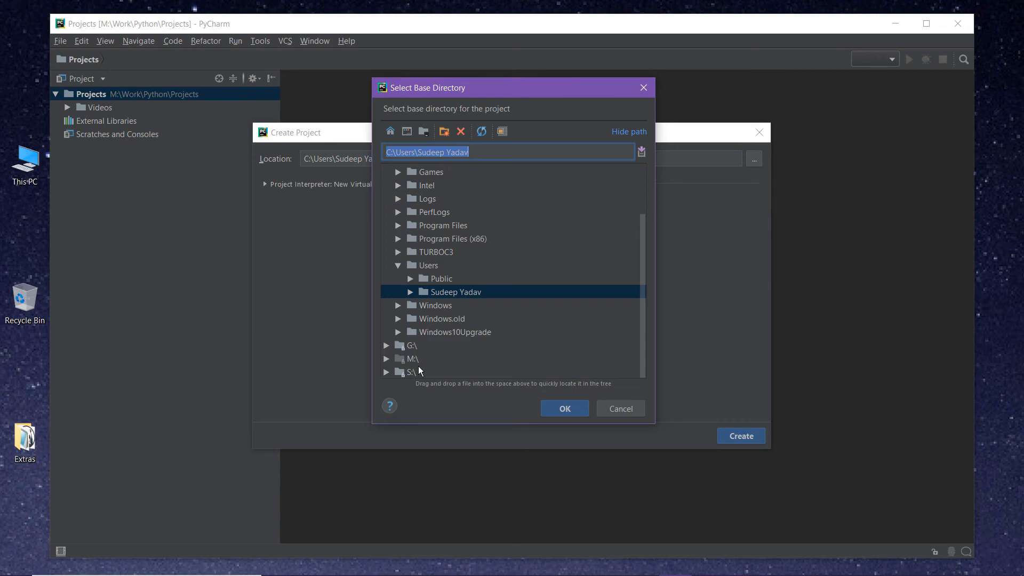
left_click(386, 358)
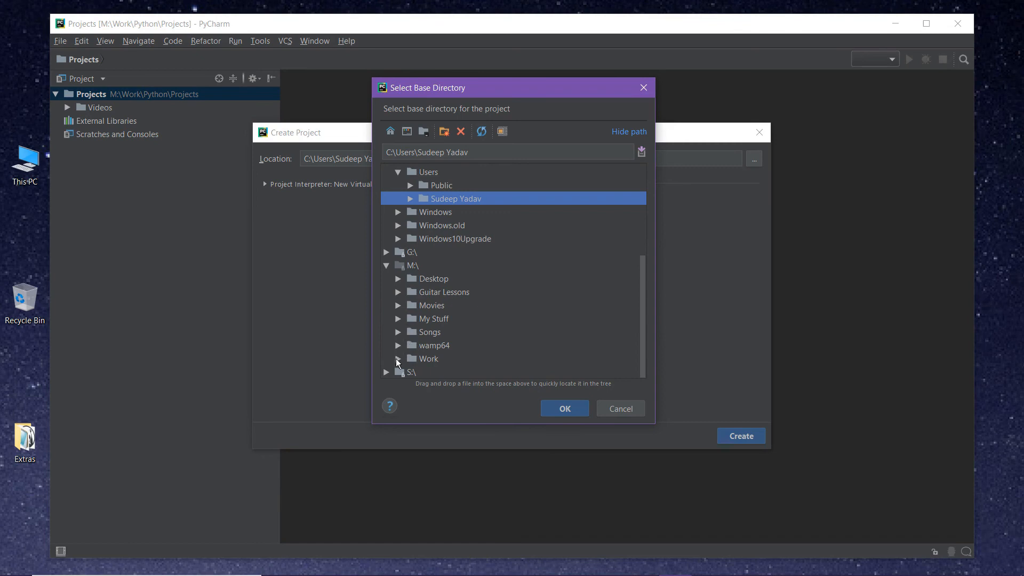
left_click(398, 359)
left_click(409, 304)
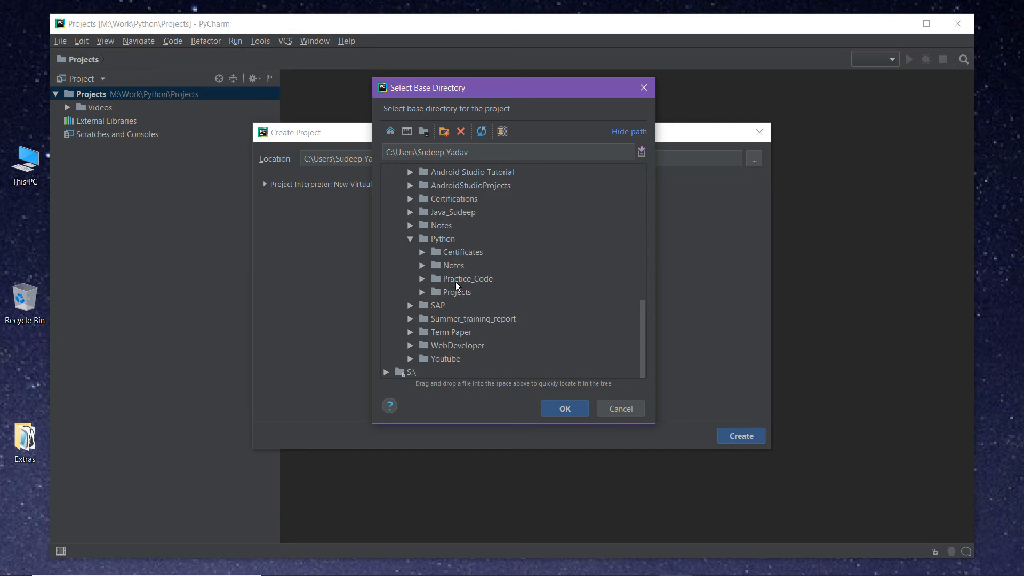
left_click(450, 292)
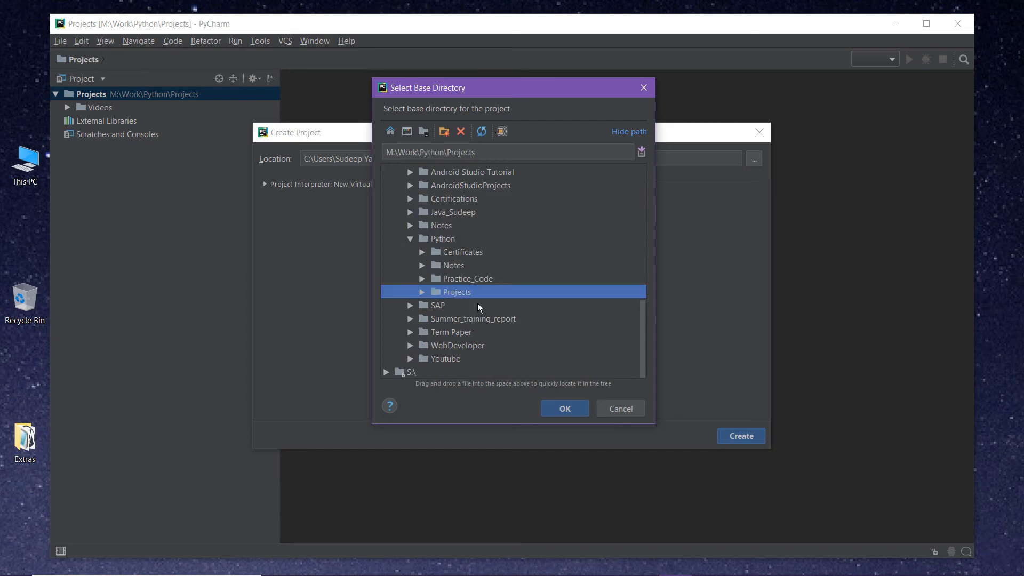
left_click(571, 412)
type("\\")
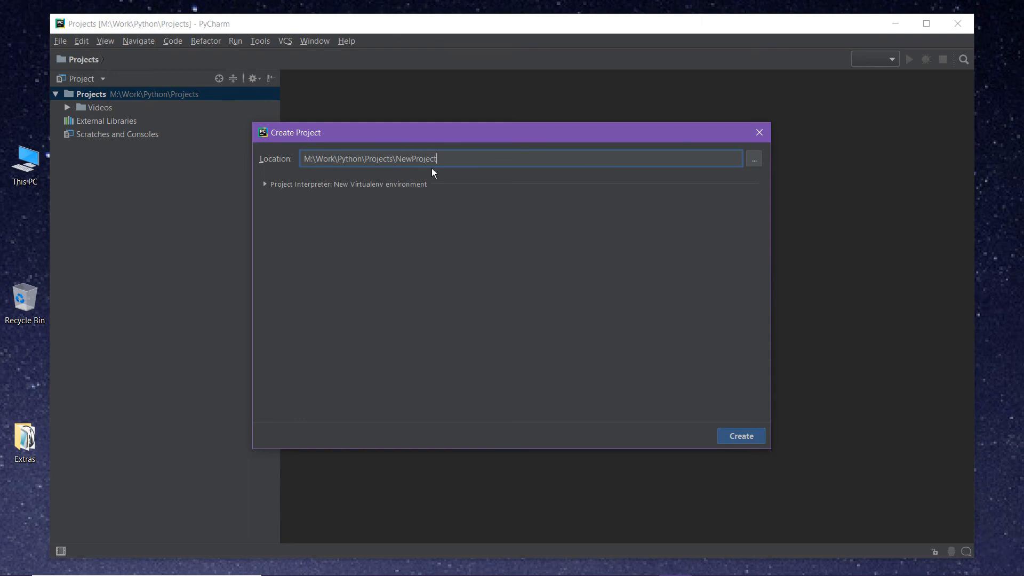
Create the NewProject project and have it open in a new window
left_click(759, 437)
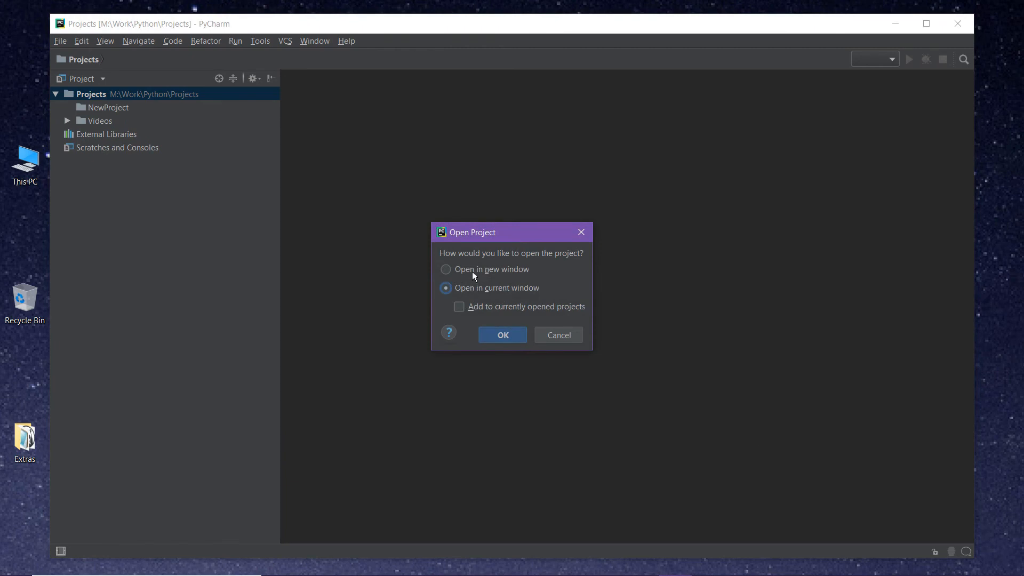
left_click(446, 269)
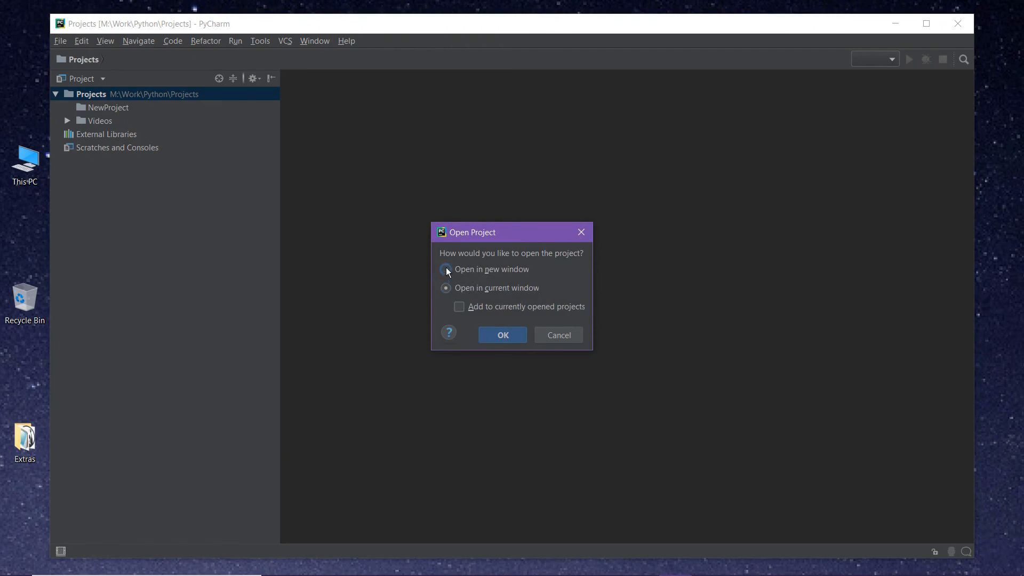
left_click(503, 335)
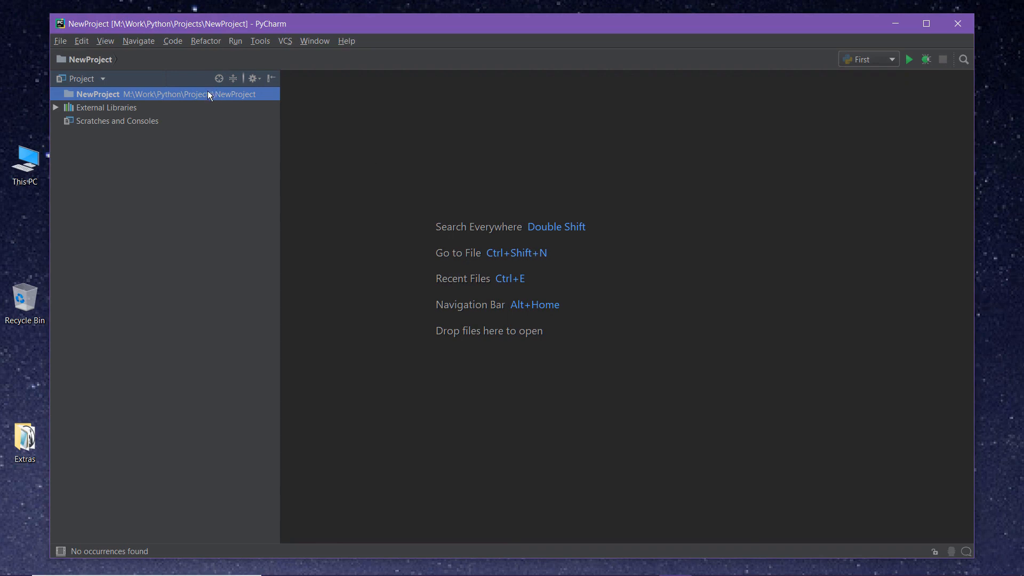
Add a new Python file named First to the NewProject folder
right_click(99, 96)
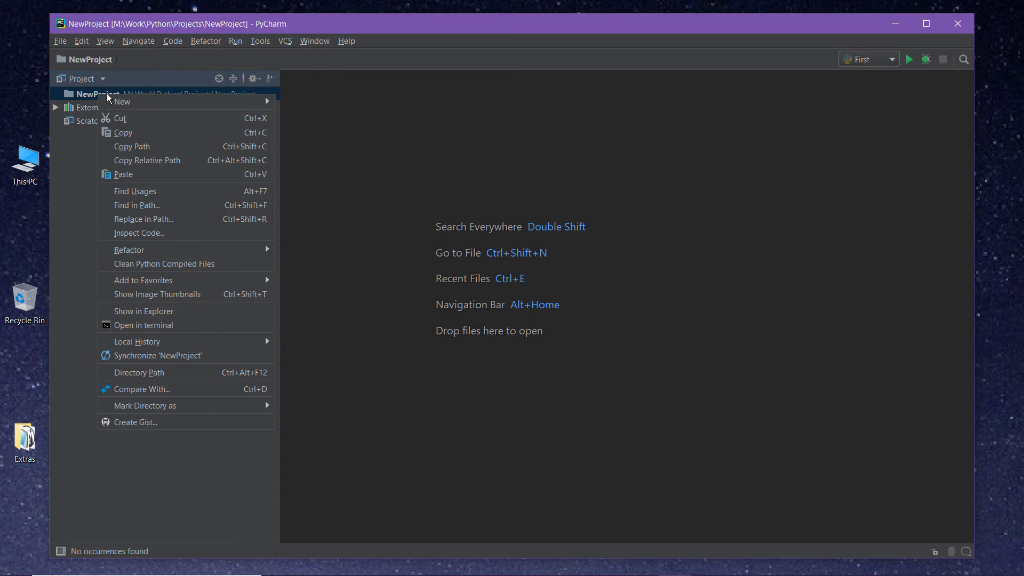
mouse_move(179, 104)
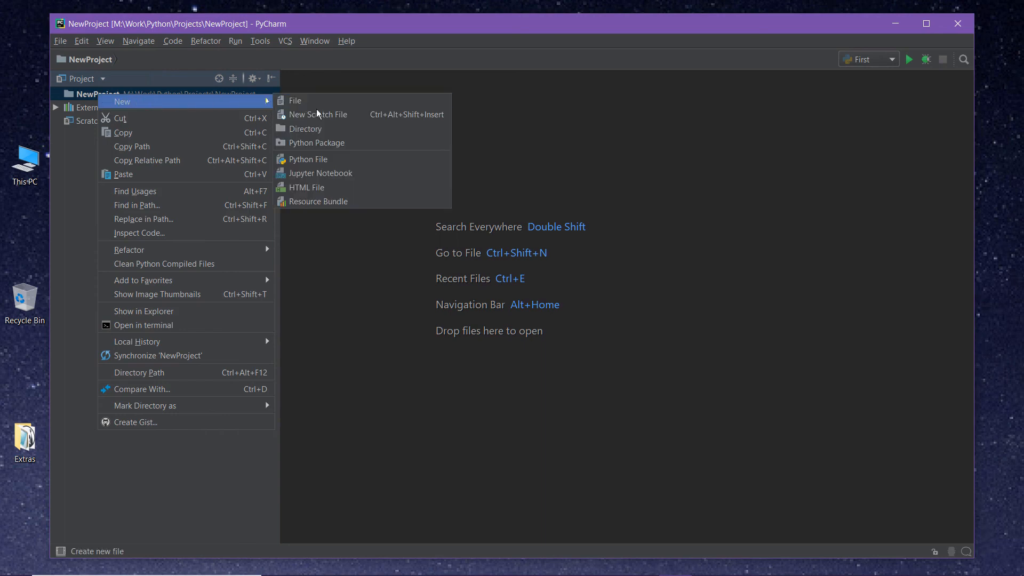
left_click(323, 158)
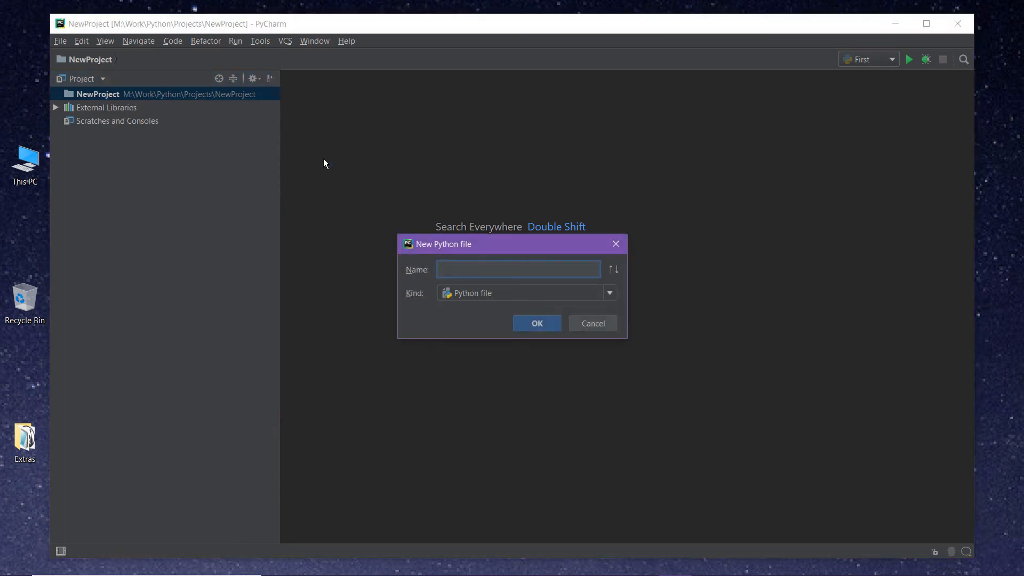
type("First")
key("Return")
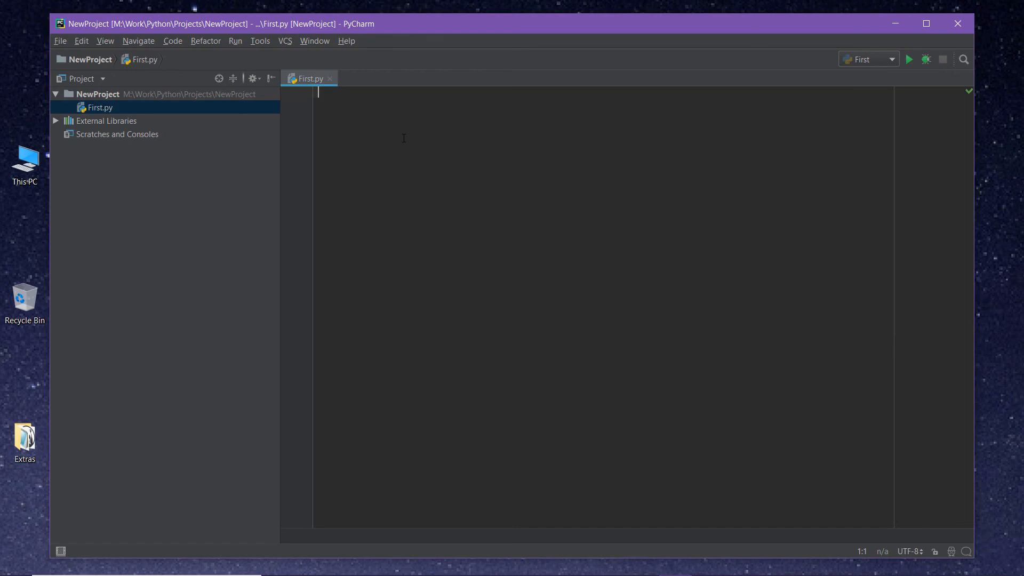
Write the statement print('Hello world') on line 1 of First.py
type("print")
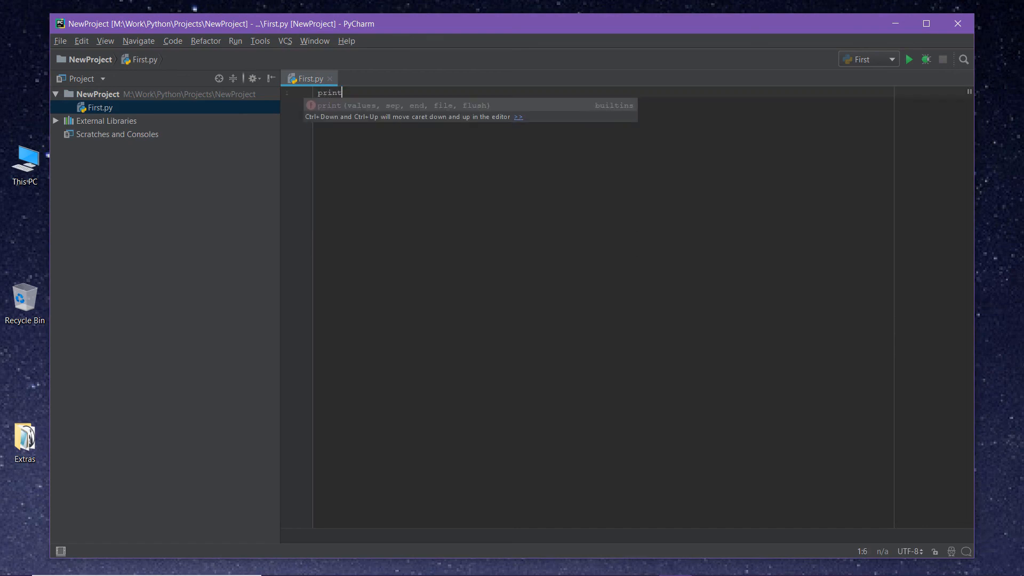
type("(\"")
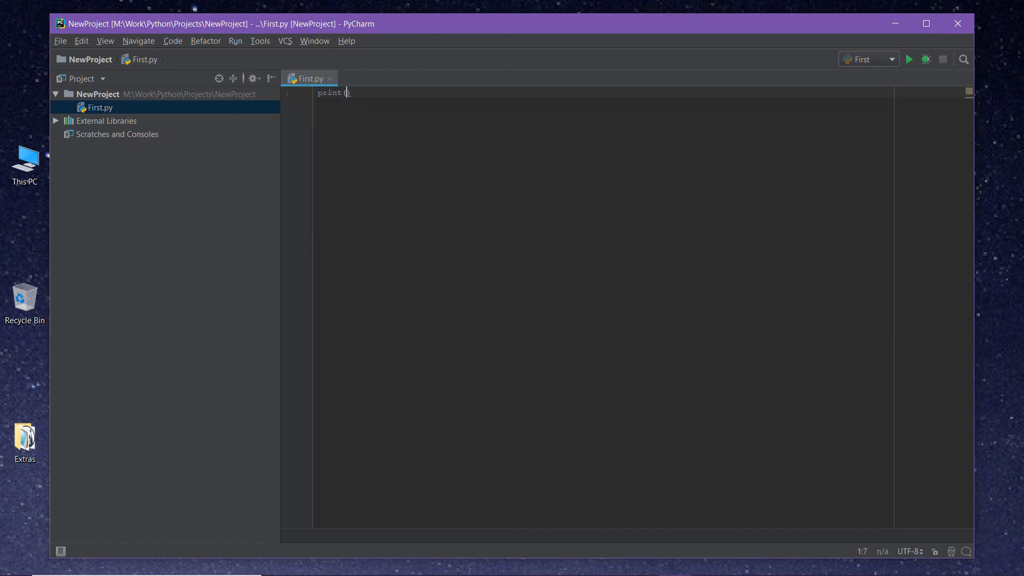
left_click(463, 161)
left_click(352, 94)
type("Hello world")
Run the First.py script using the First run configuration
left_click(235, 41)
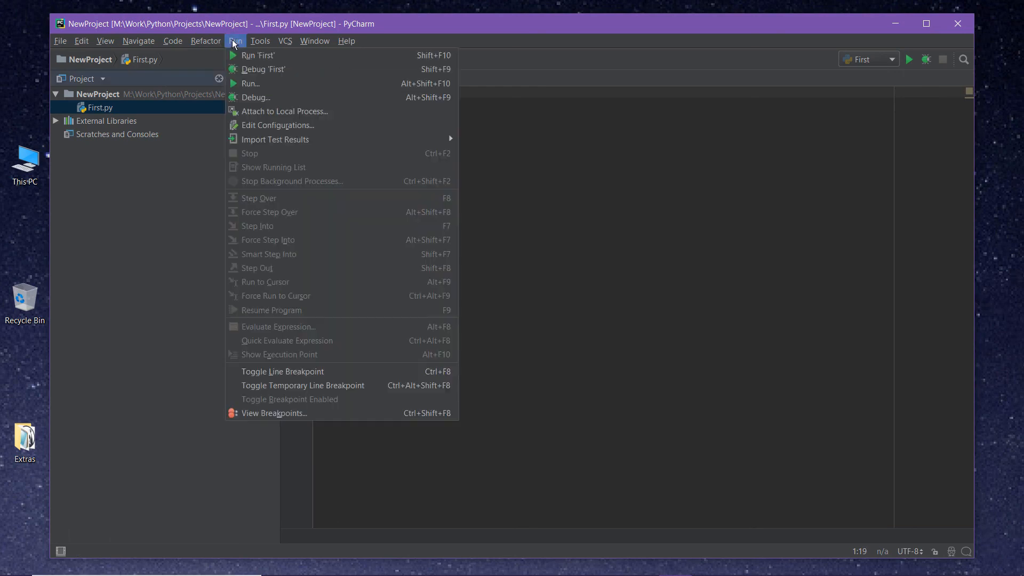
left_click(253, 80)
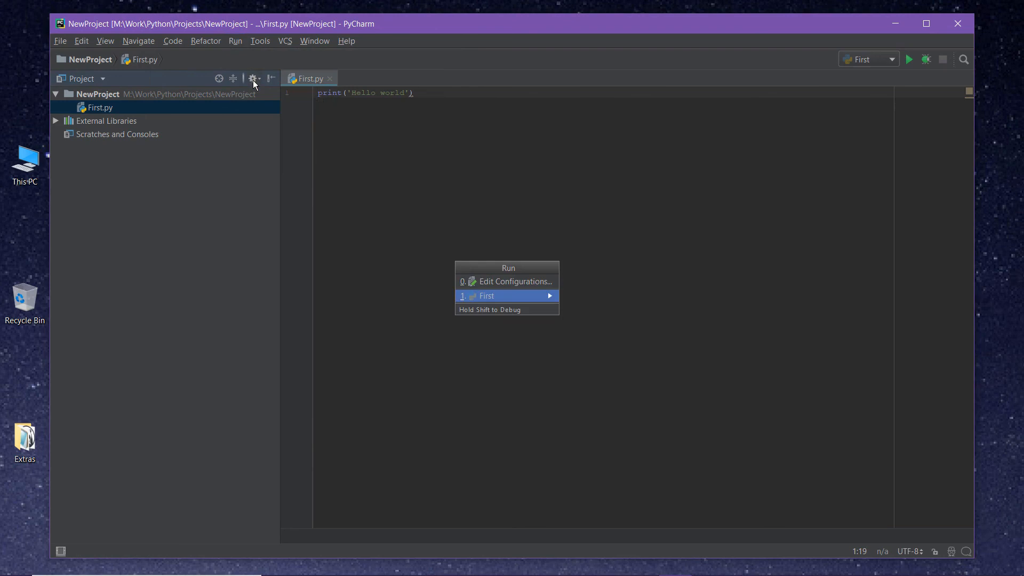
left_click(485, 296)
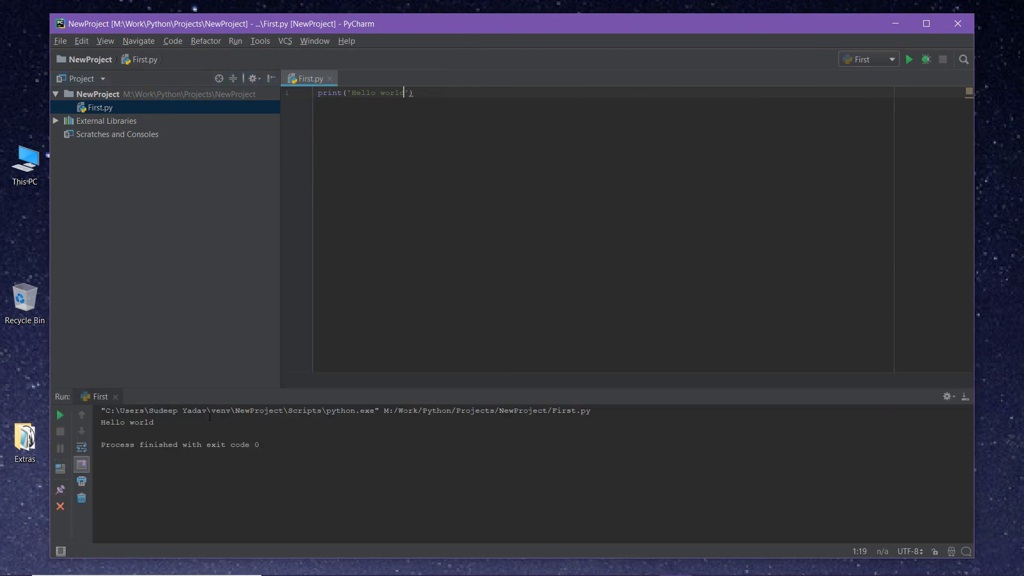